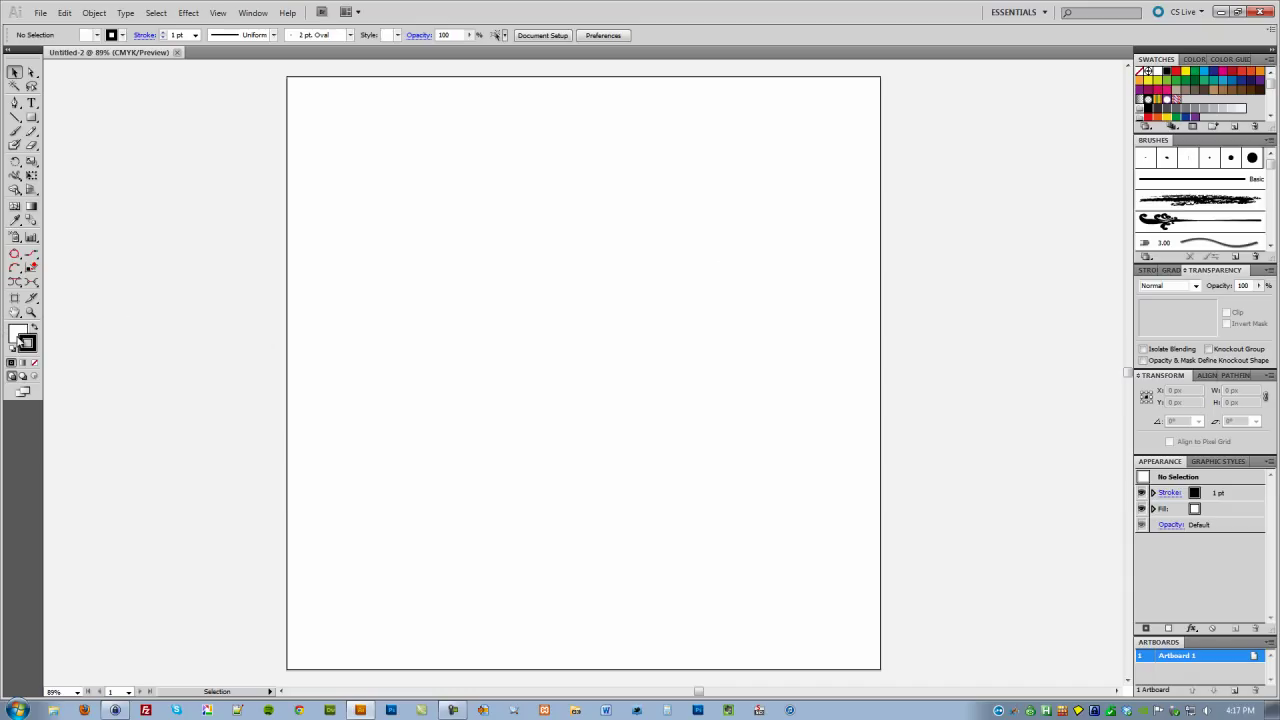
Set the fill to None, keeping the black 1 pt stroke.
click(19, 336)
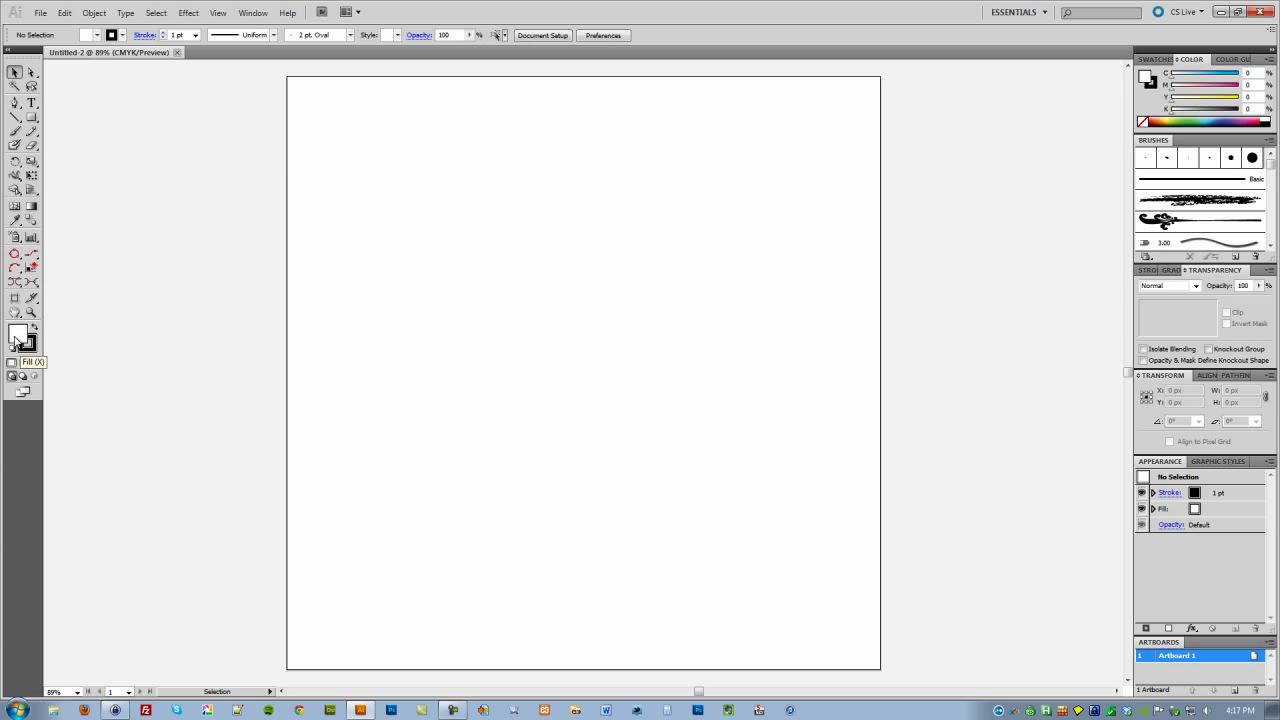
click(34, 362)
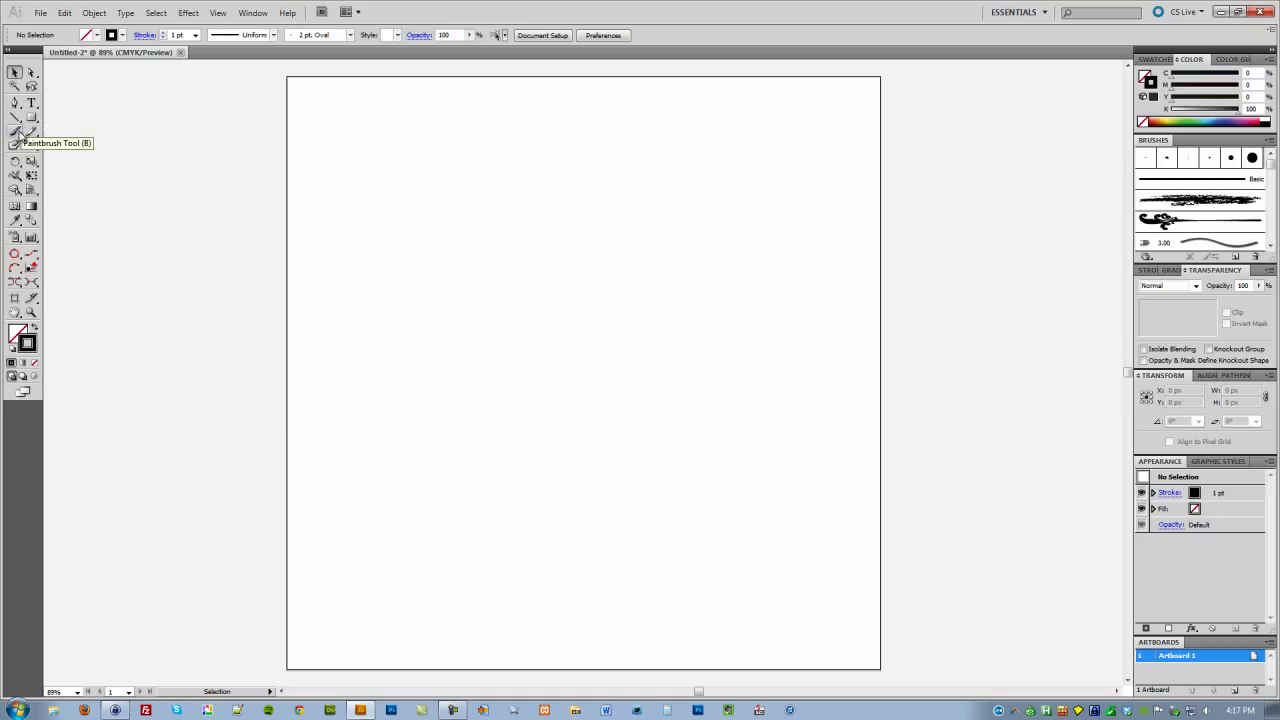
Paint three crossing wavy vertical strokes with the Paintbrush, then select all three.
click(16, 133)
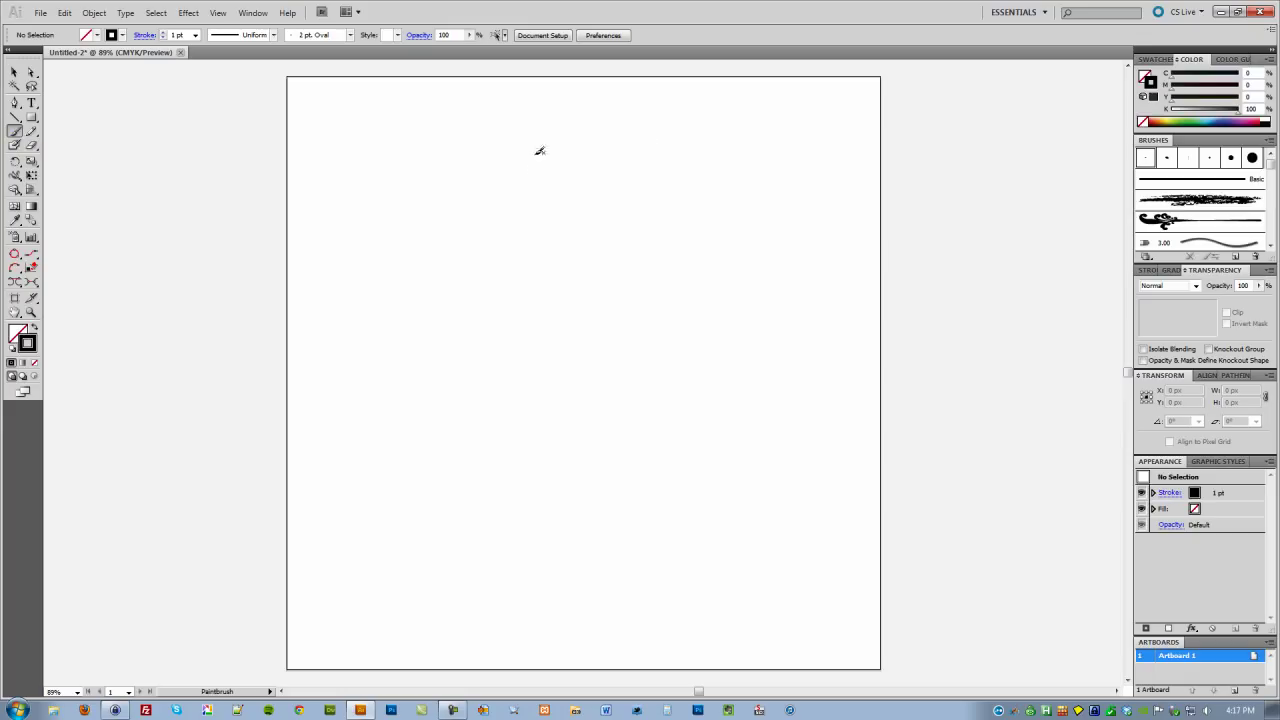
mouse_move(589, 619)
mouse_down()
mouse_move(545, 527)
mouse_move(598, 401)
mouse_move(559, 248)
mouse_move(576, 107)
mouse_up()
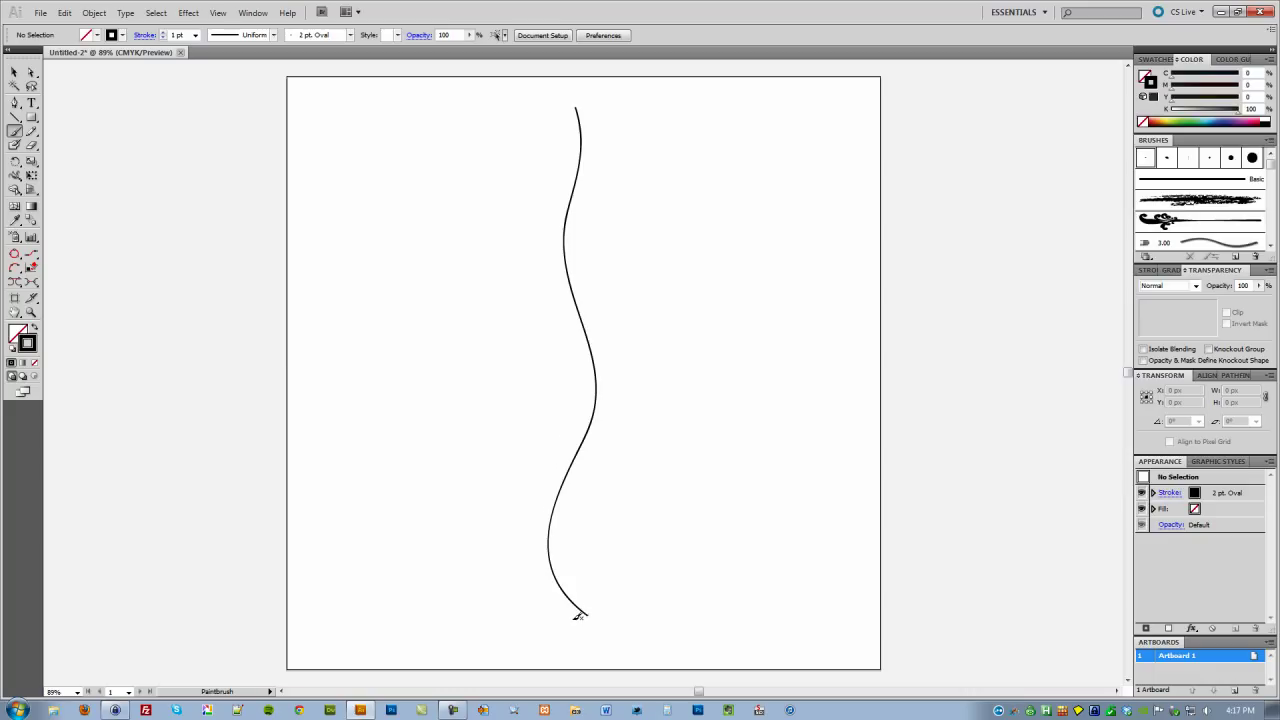
mouse_move(577, 617)
mouse_down()
mouse_move(614, 477)
mouse_move(576, 391)
mouse_move(580, 304)
mouse_move(617, 195)
mouse_move(595, 93)
mouse_up()
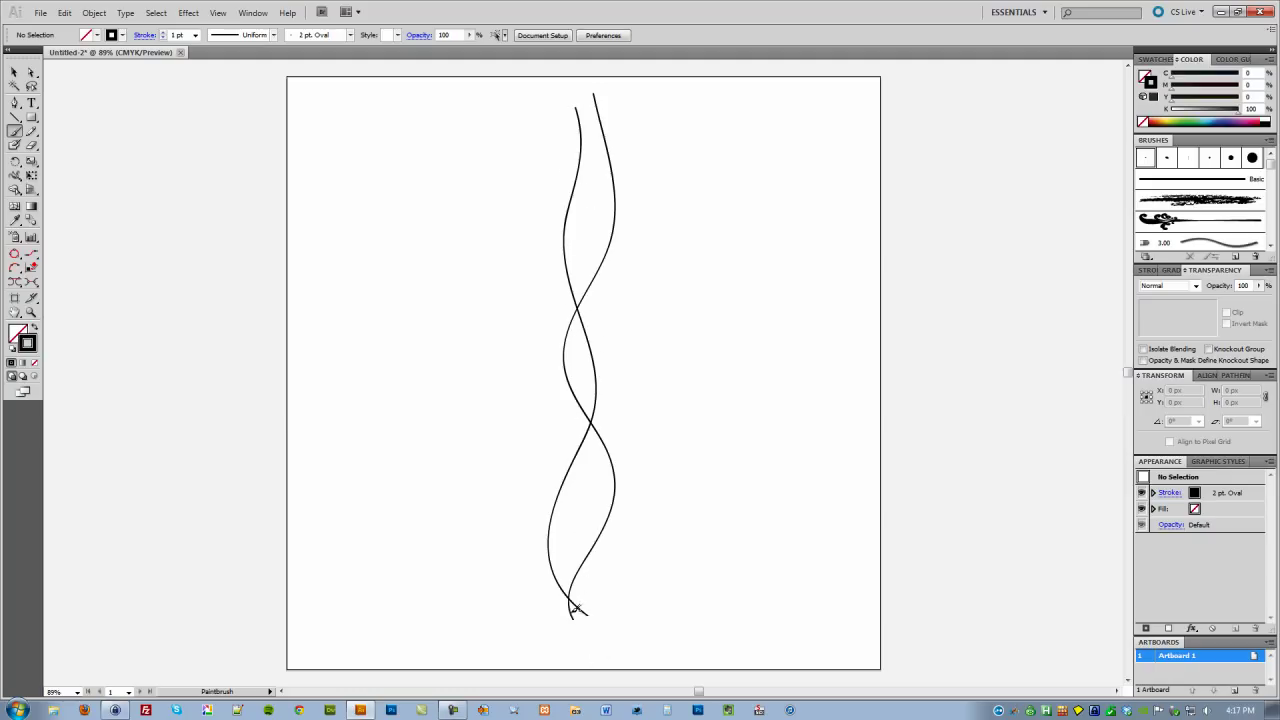
mouse_move(589, 619)
mouse_down()
mouse_move(571, 546)
mouse_move(602, 465)
mouse_move(586, 294)
mouse_move(608, 125)
mouse_up()
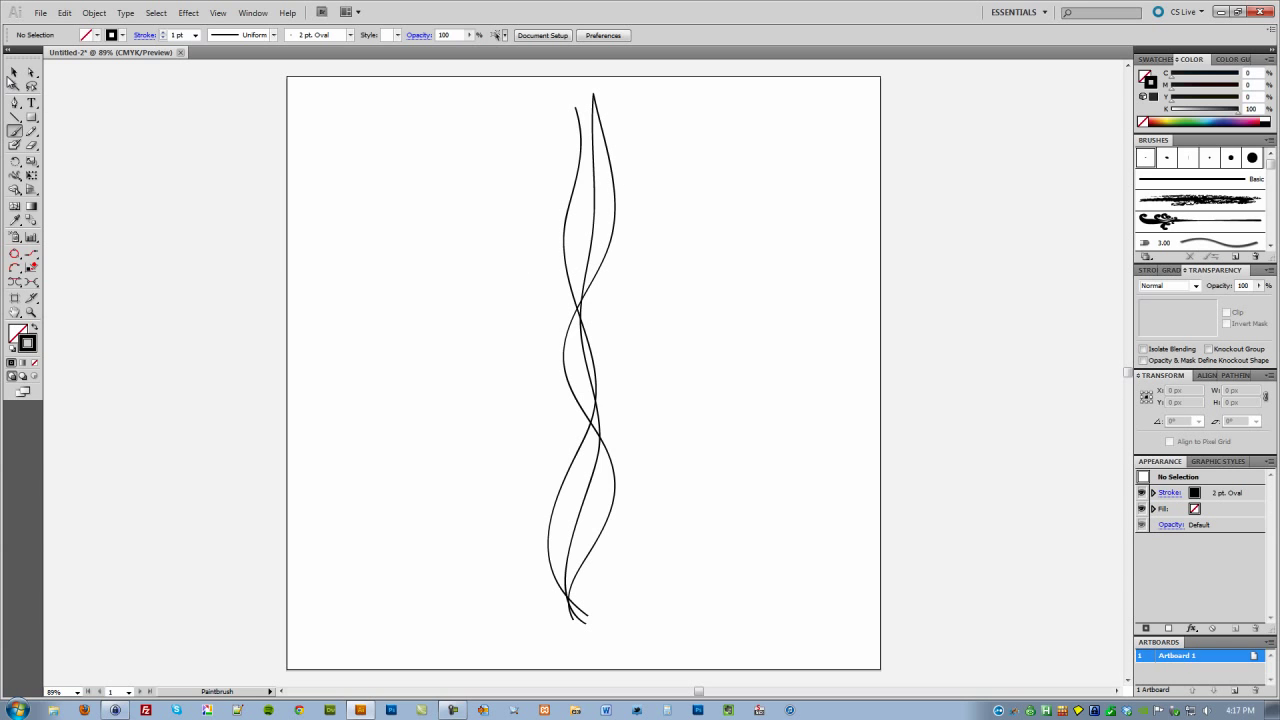
click(13, 74)
drag(485, 175, 712, 376)
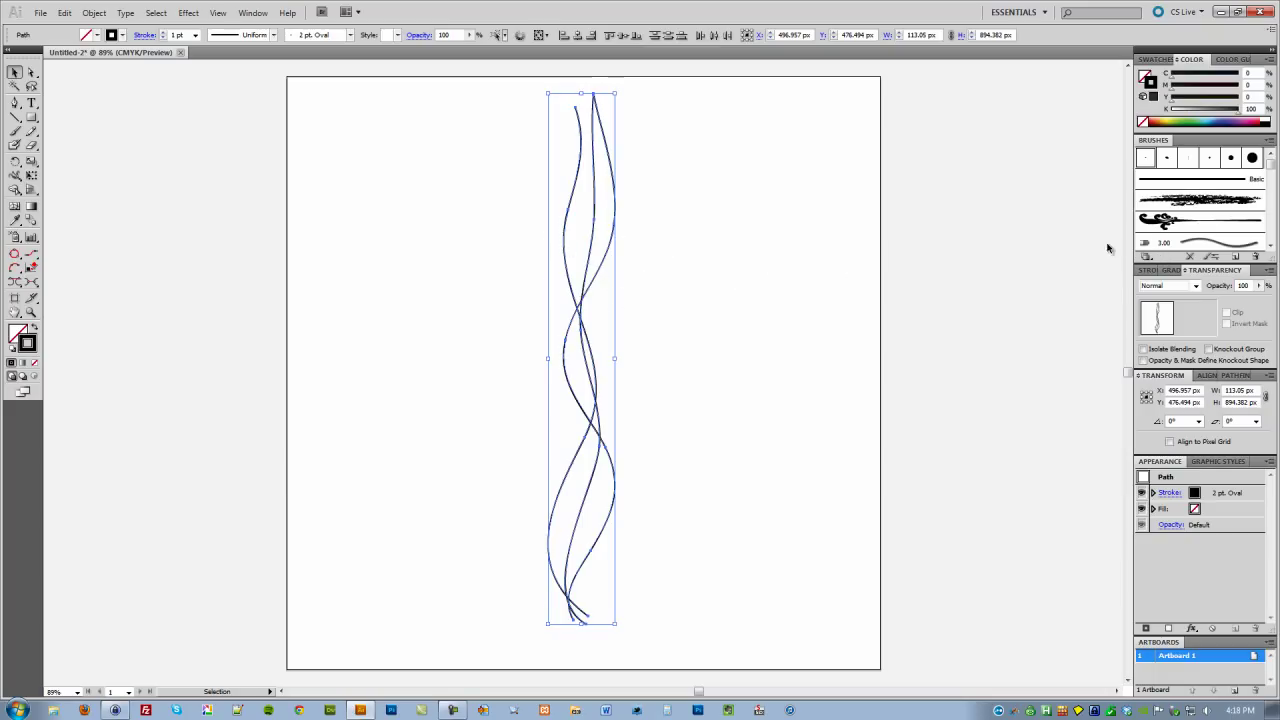
Give the three wavy strokes a 0.01 pt stroke weight, then deselect them.
click(1147, 272)
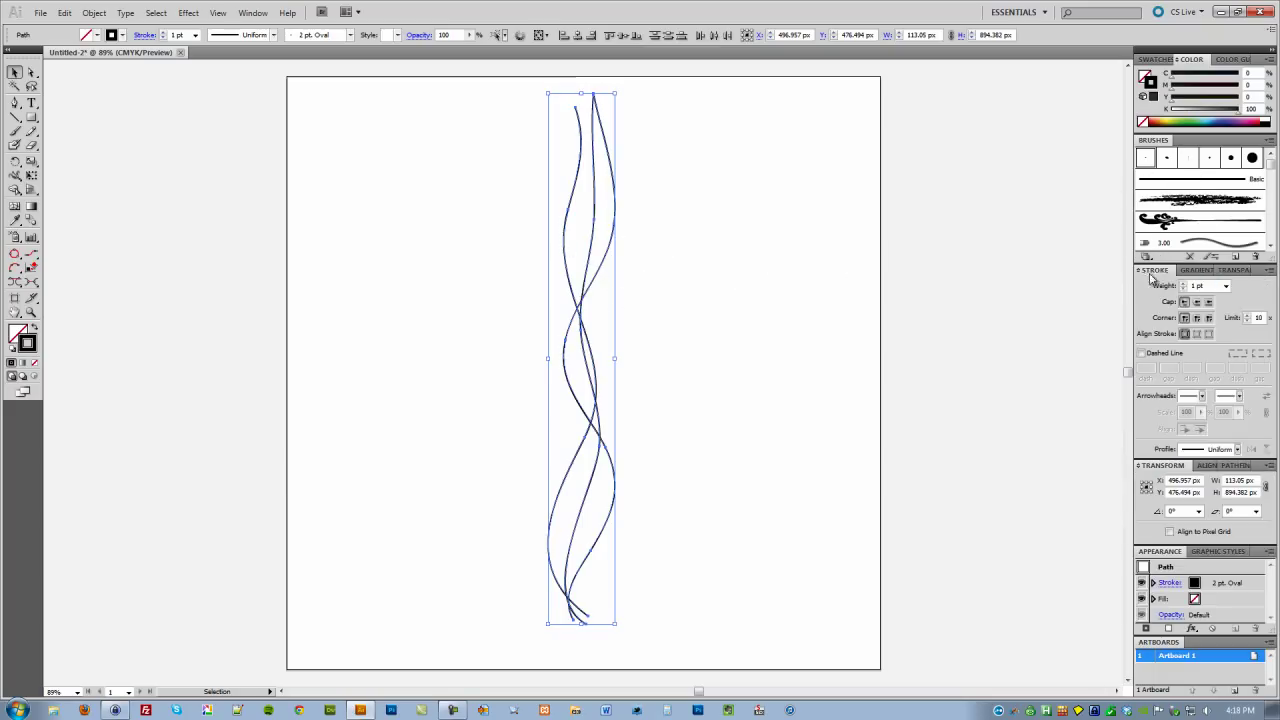
click(1209, 287)
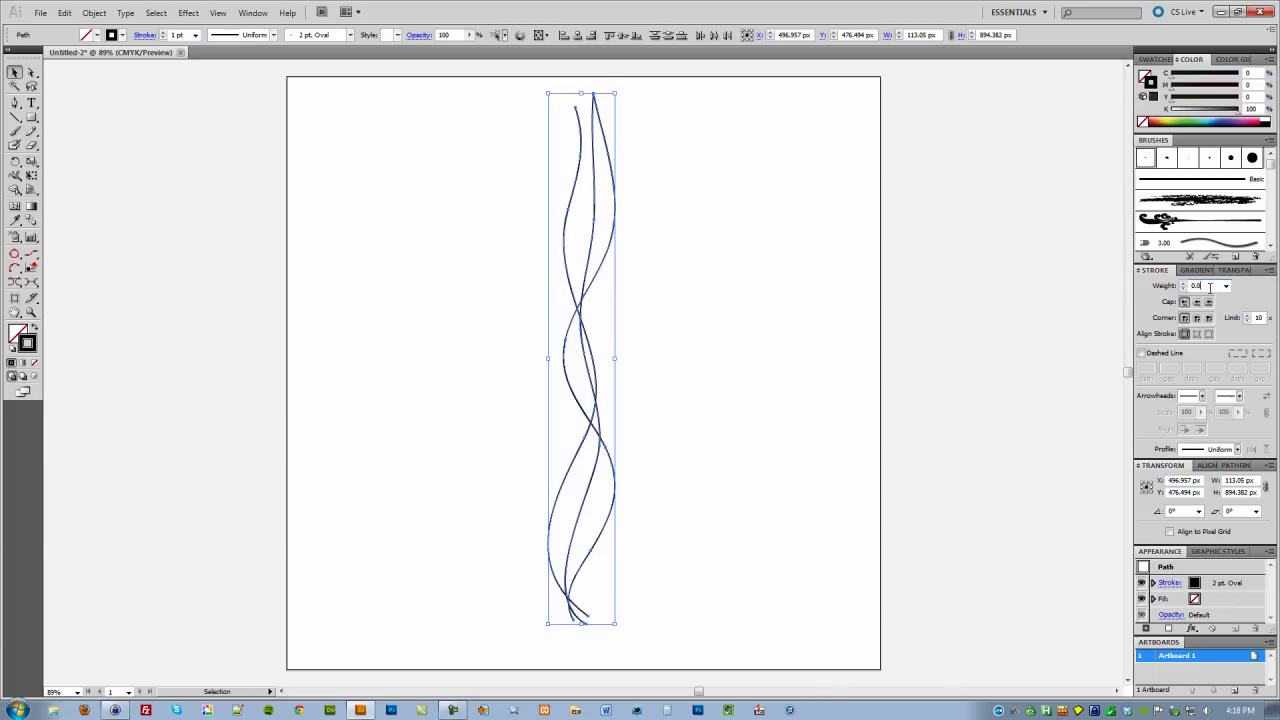
text(0.01)
key(Return)
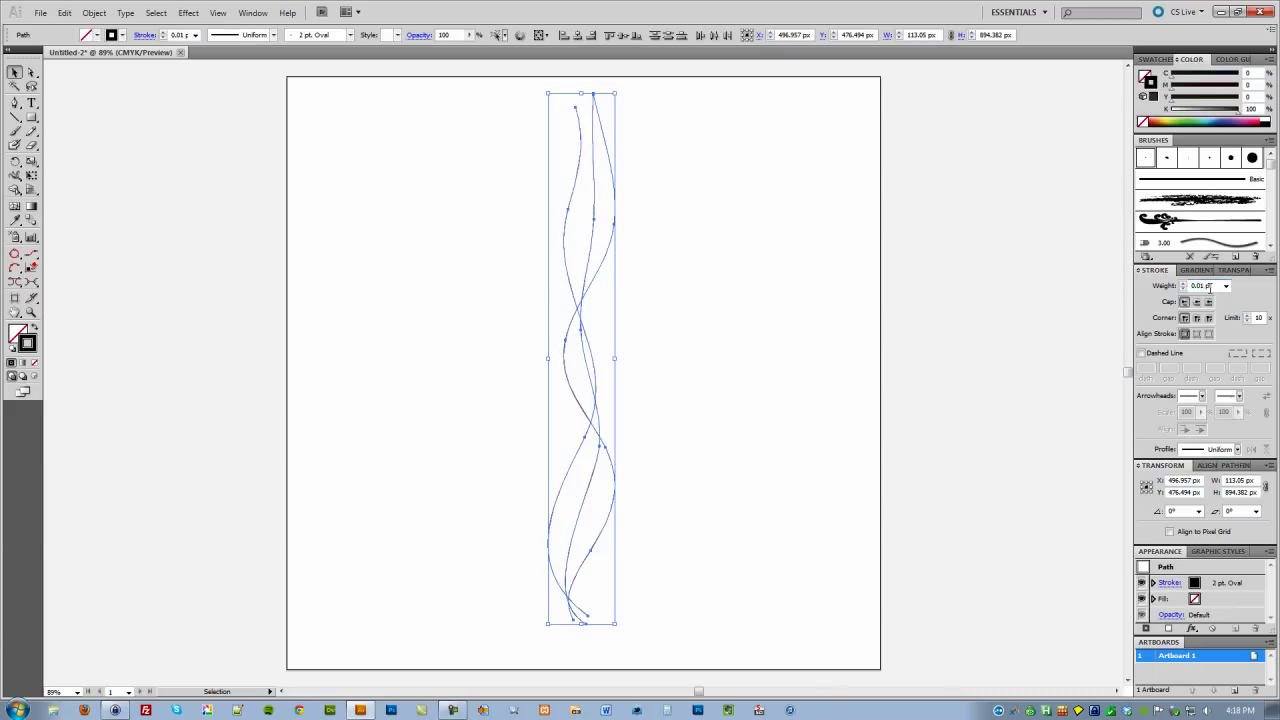
click(703, 258)
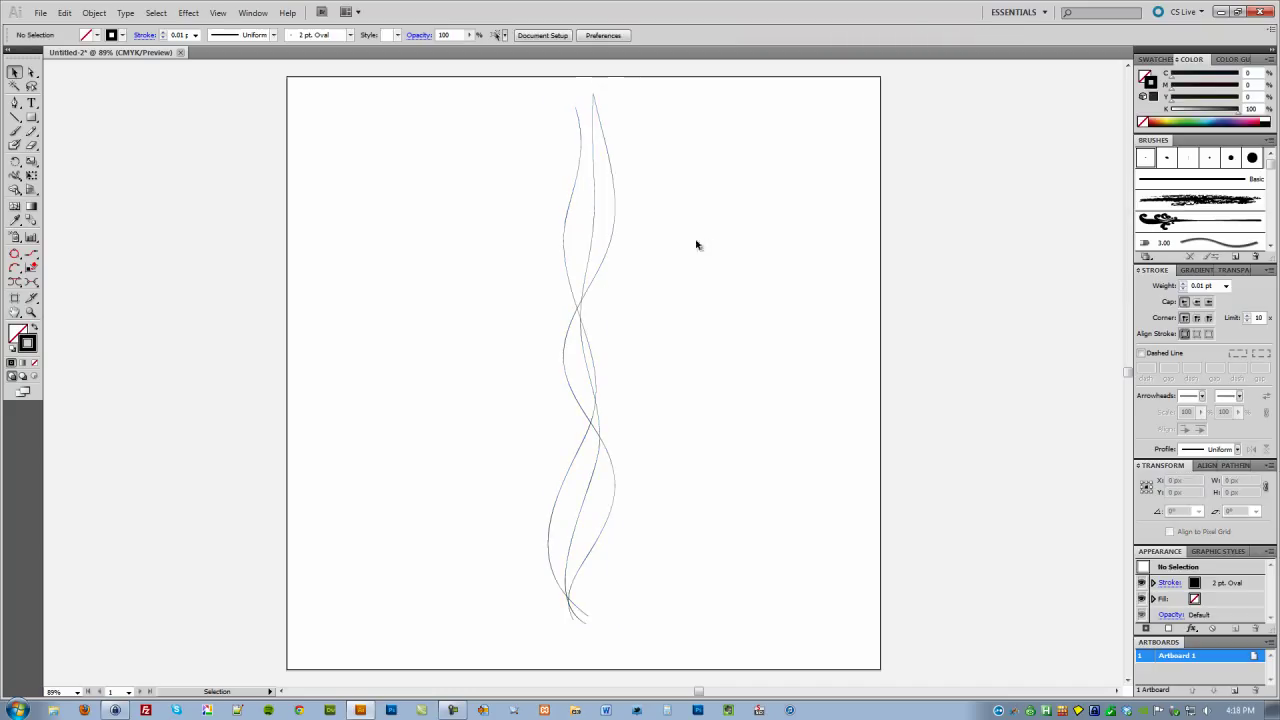
drag(752, 198, 540, 368)
click(727, 286)
Set Blend Options spacing to Specified Steps with 15 steps, then reselect the wavy strokes.
click(94, 12)
mouse_move(166, 298)
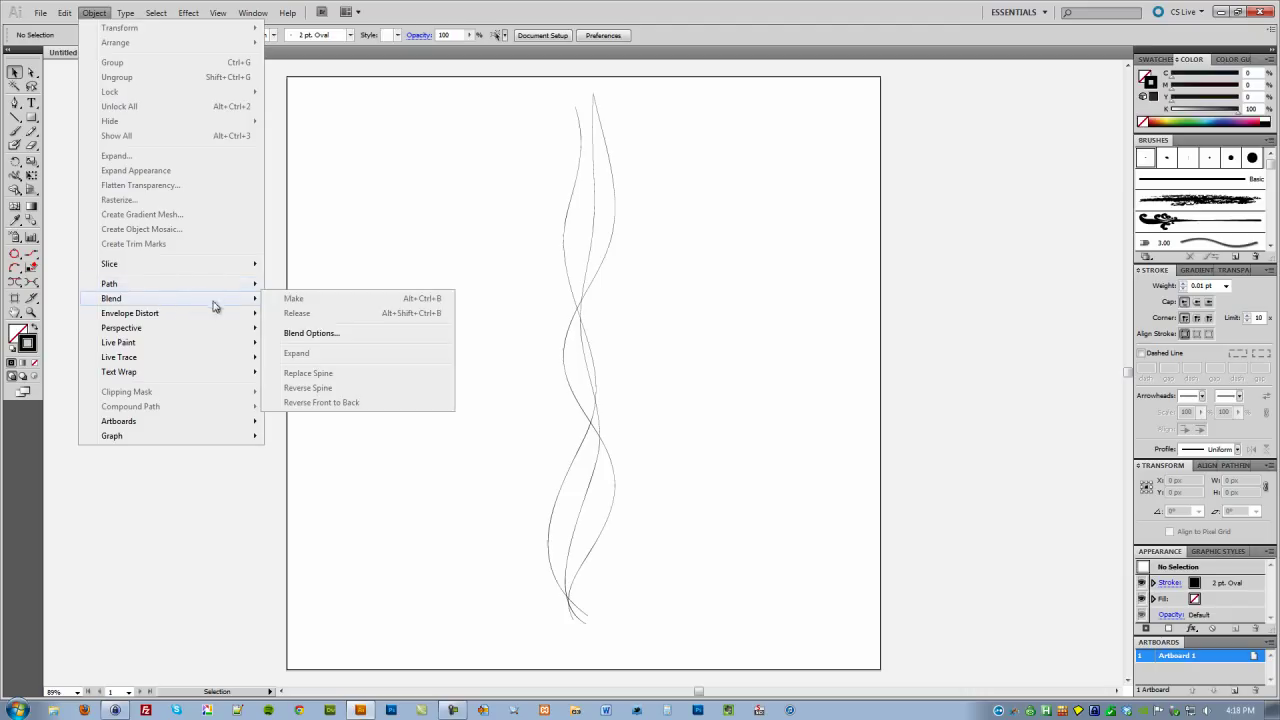
click(325, 333)
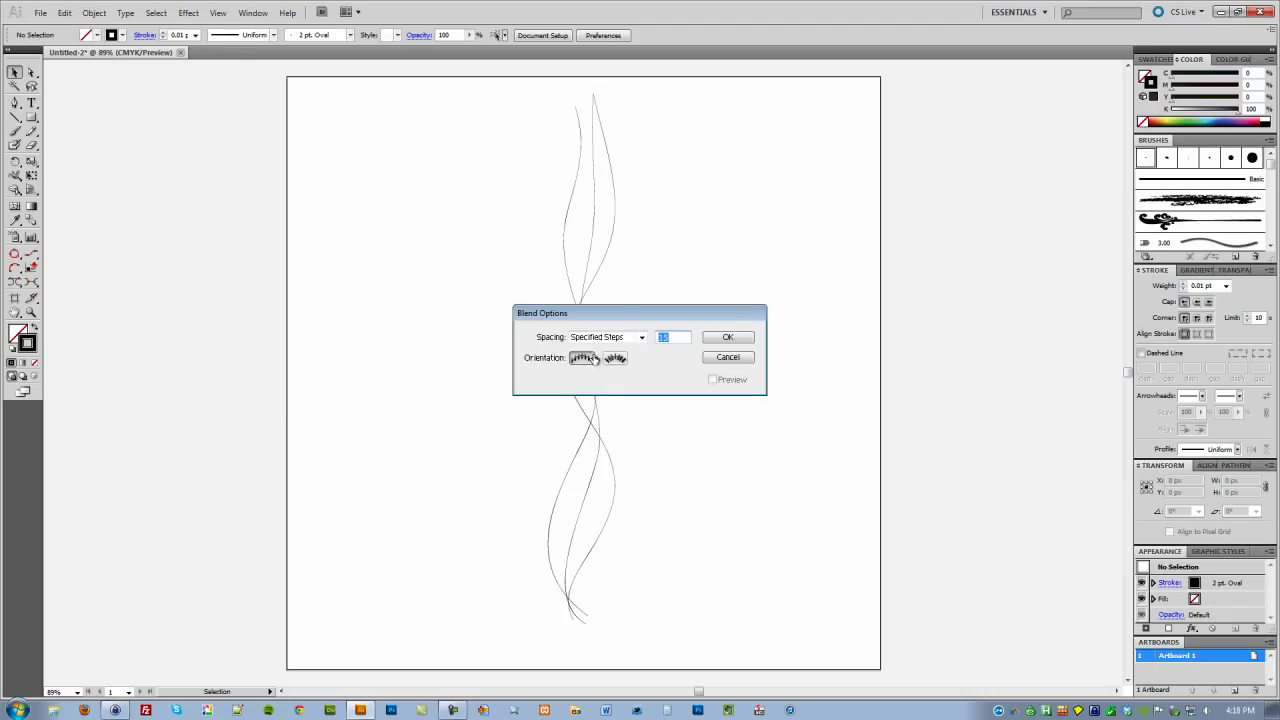
click(642, 339)
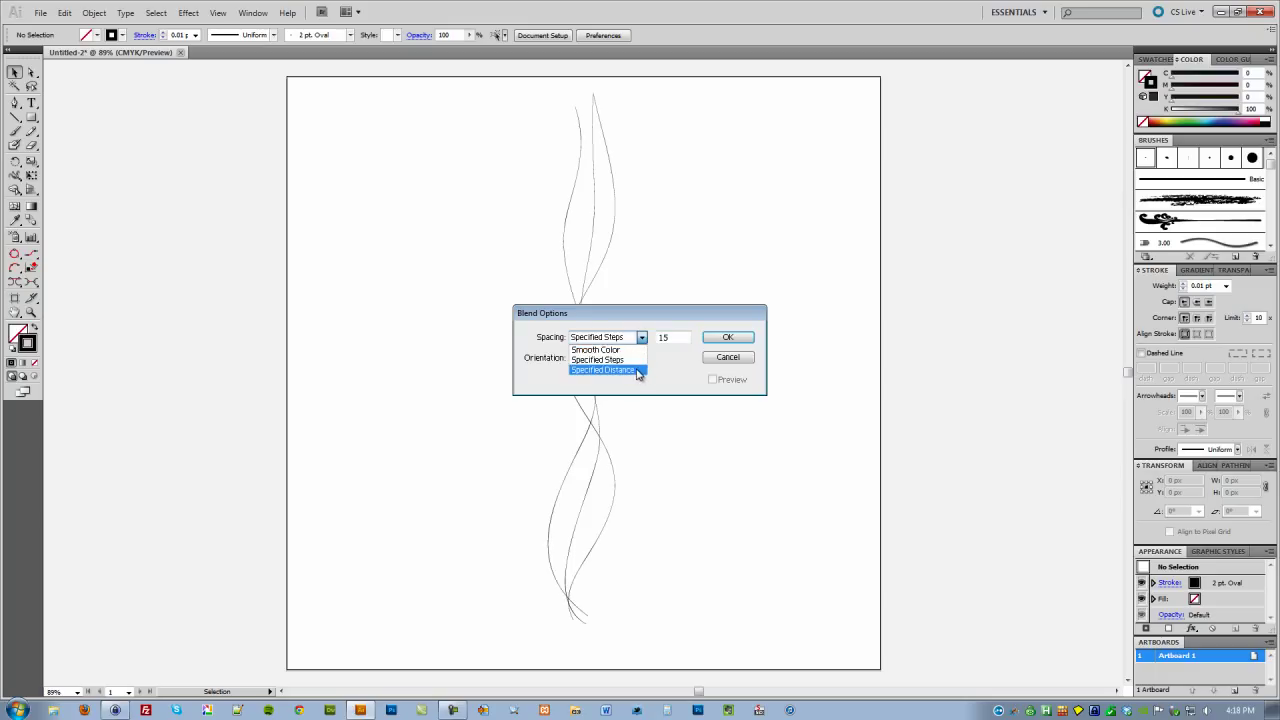
click(681, 341)
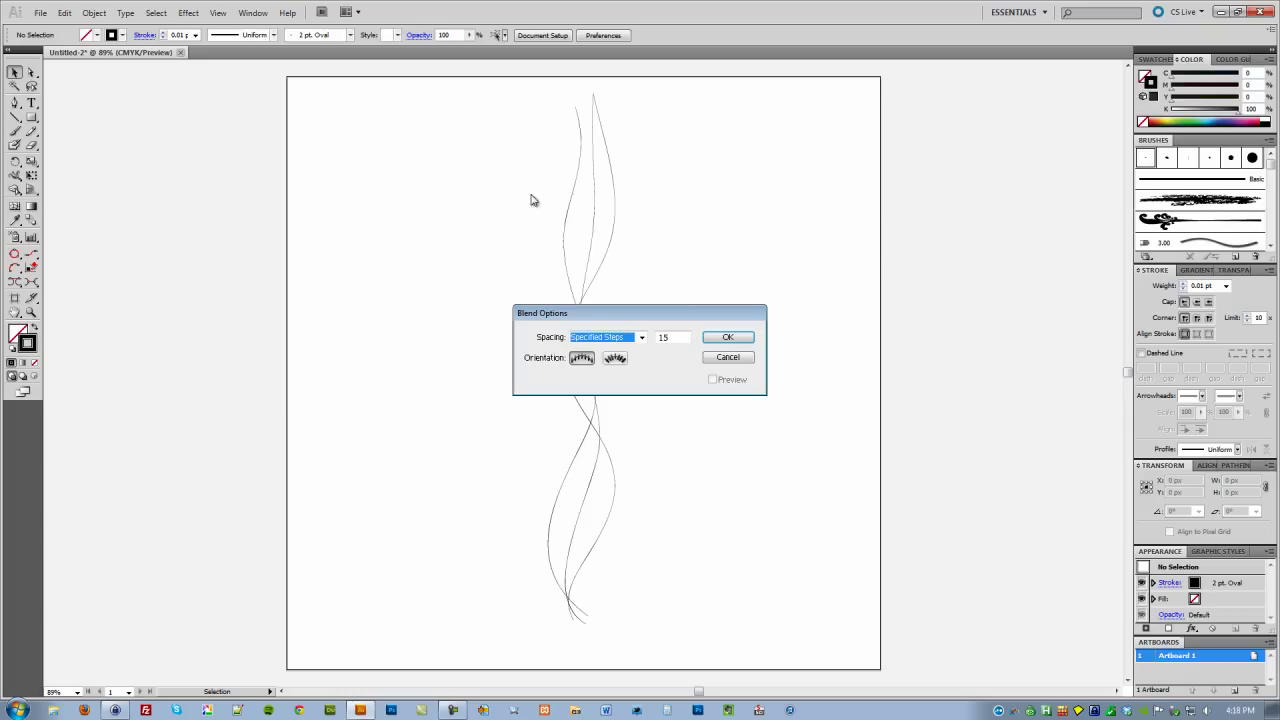
click(728, 340)
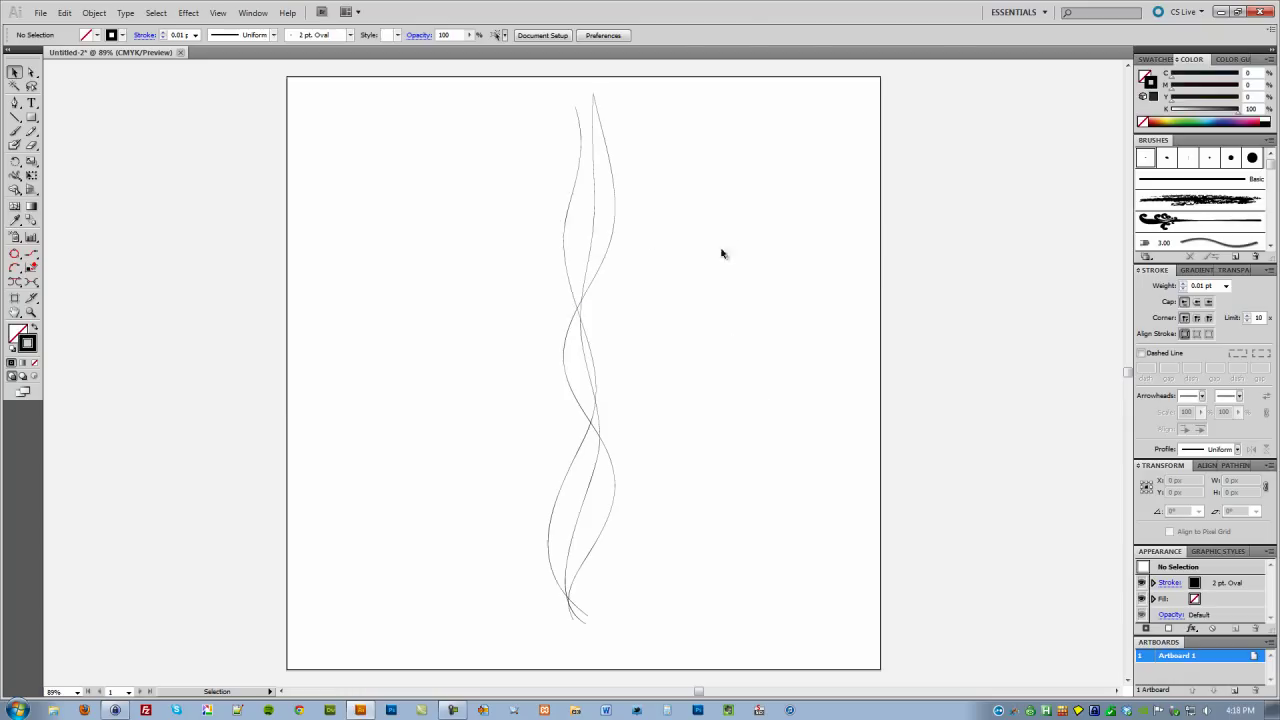
drag(721, 253, 502, 436)
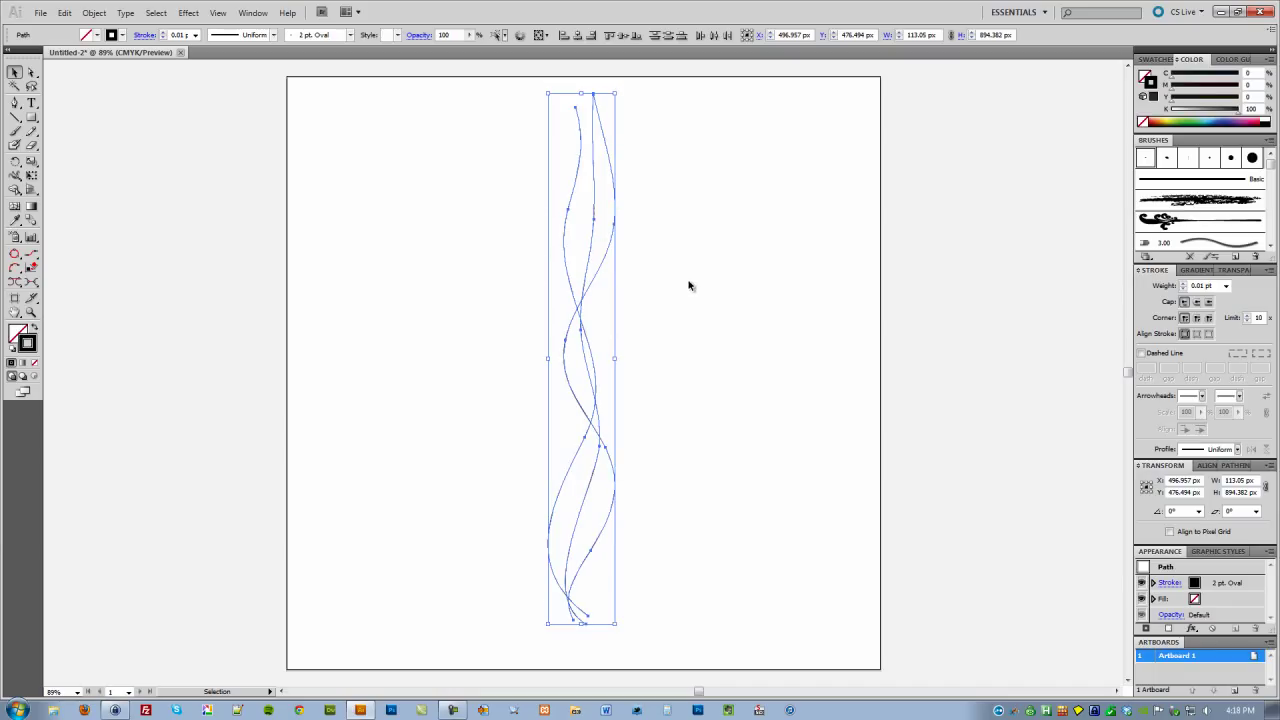
Make a blend from the three hairline strokes, then zoom in to inspect the lines and back out.
click(95, 13)
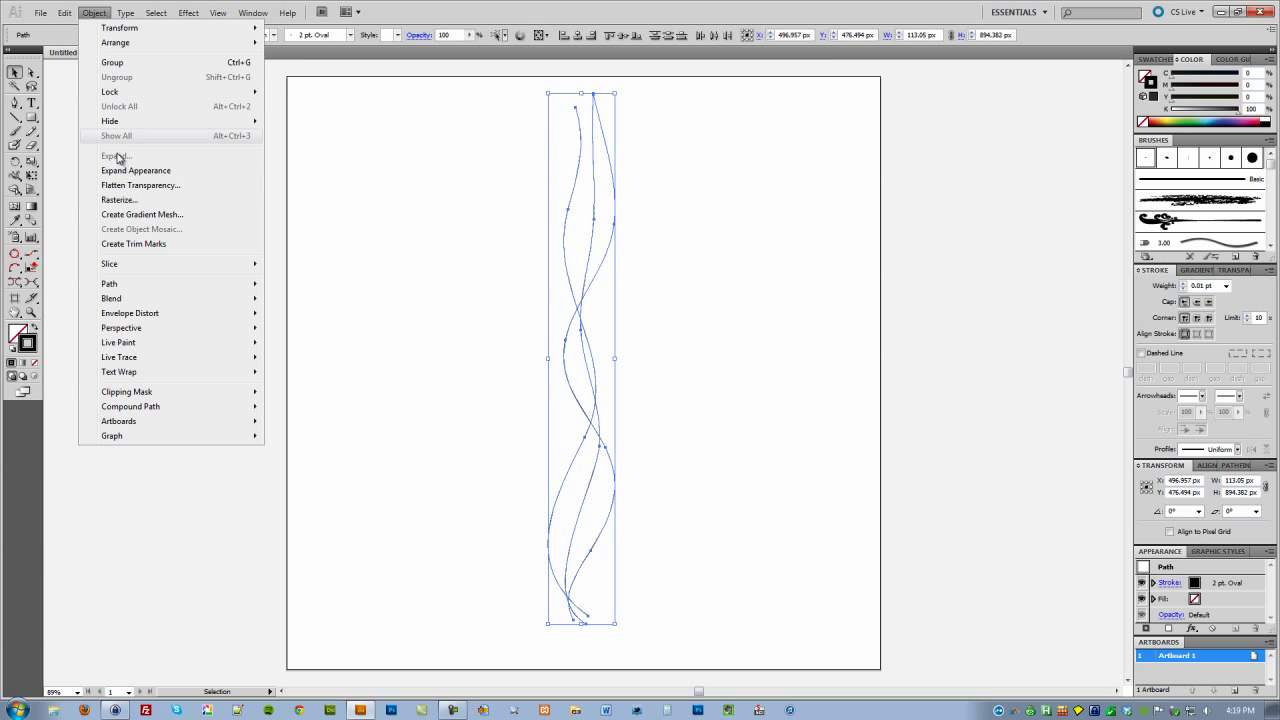
mouse_move(232, 302)
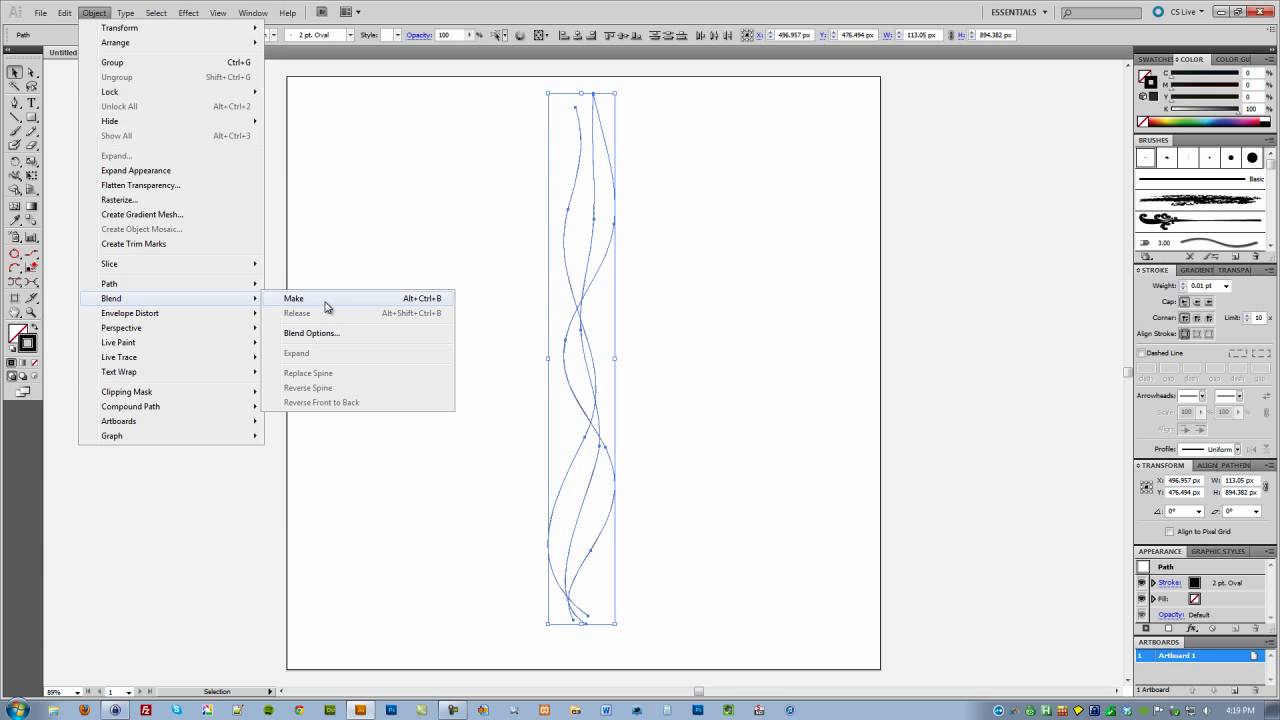
click(426, 206)
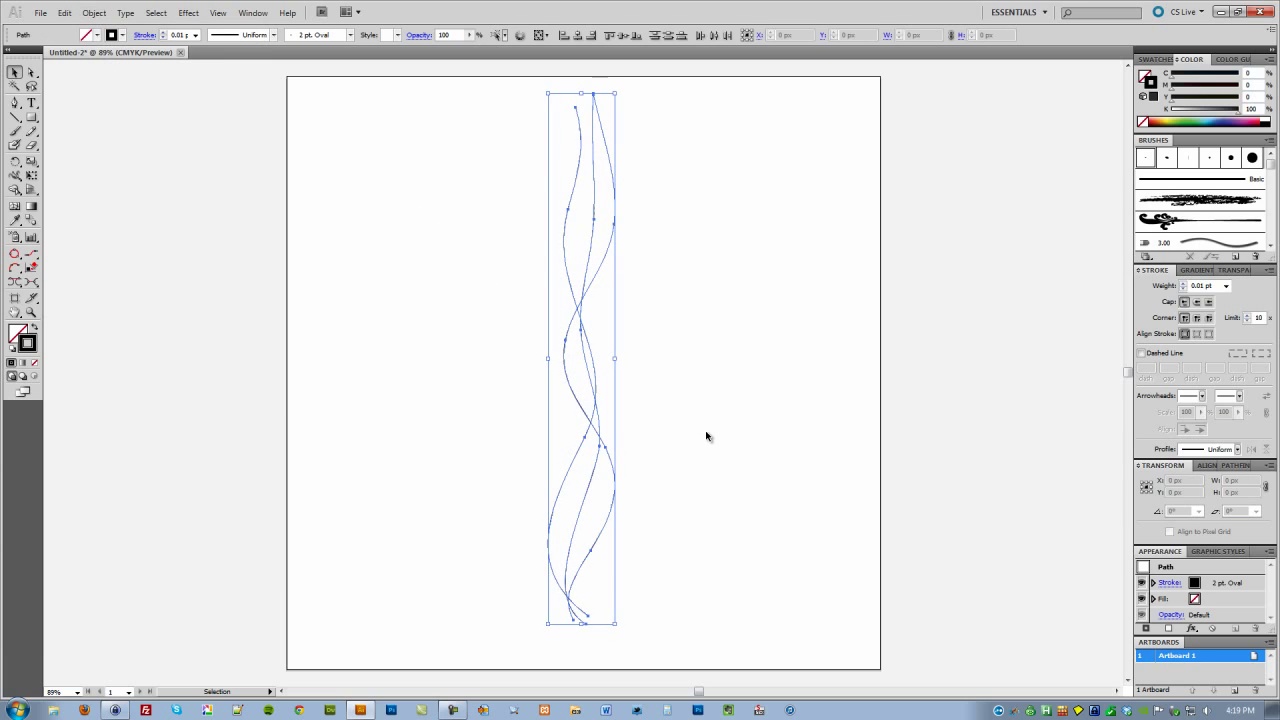
key(a)
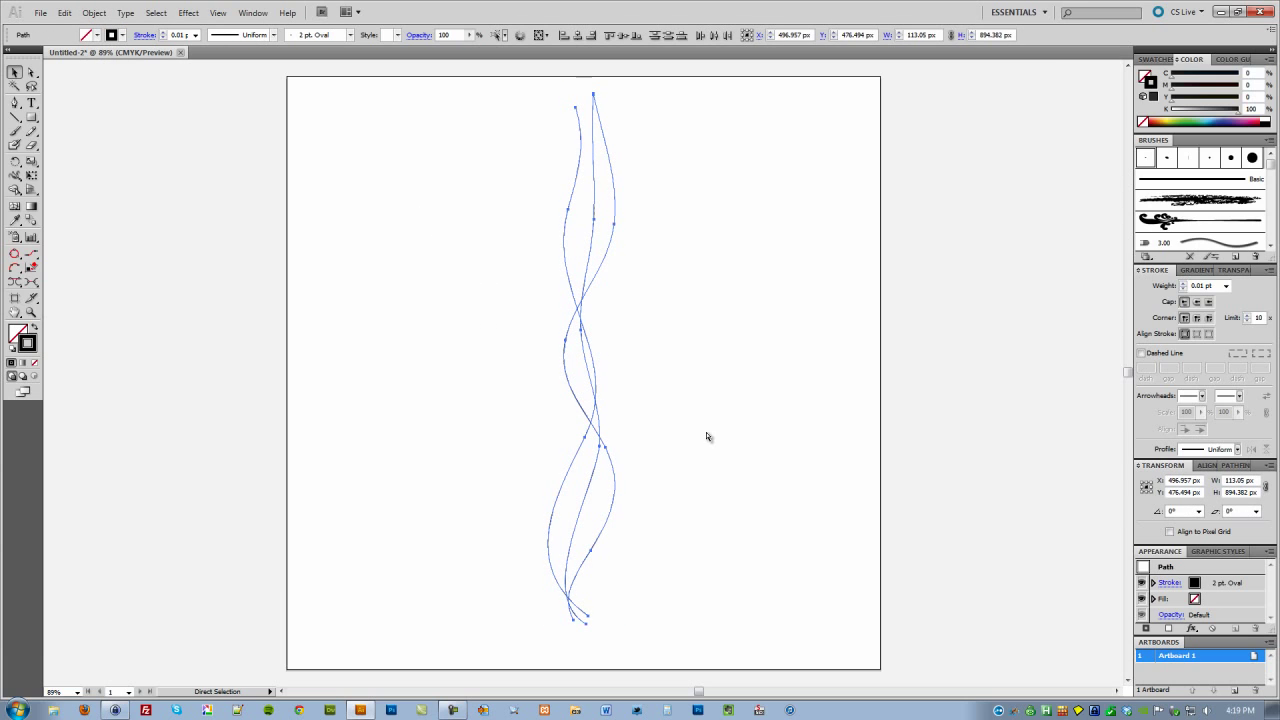
click(752, 445)
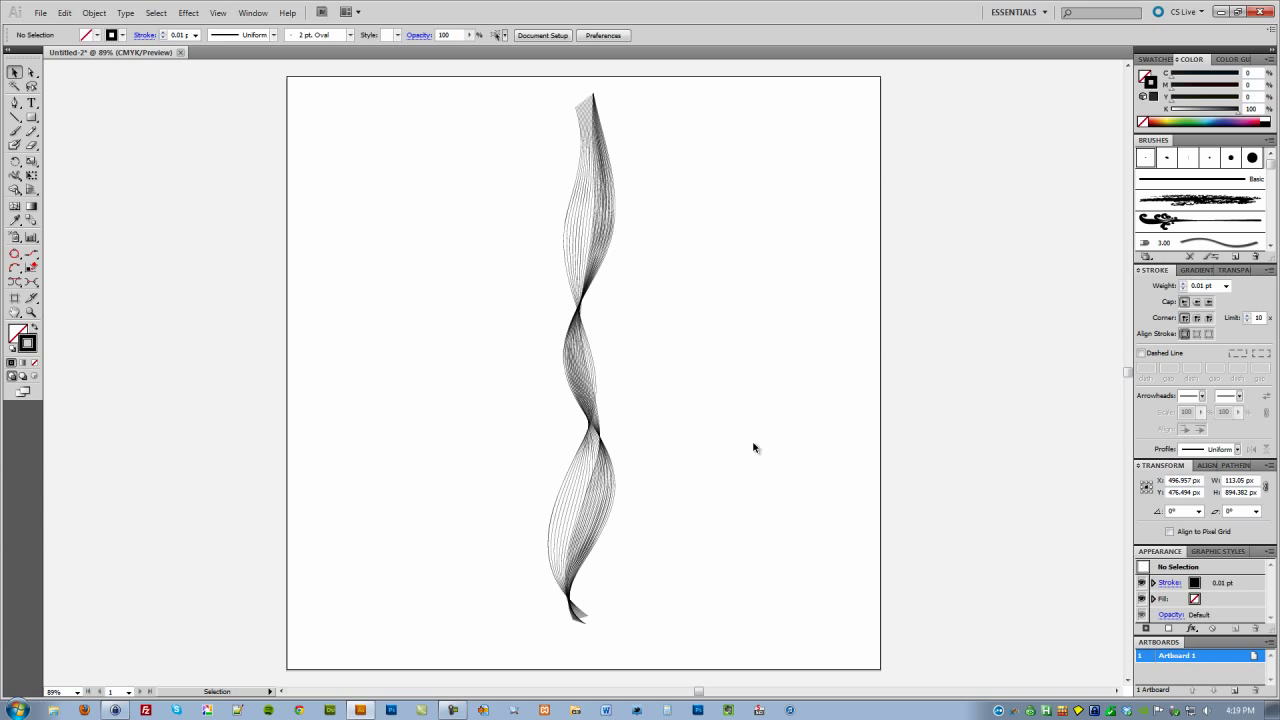
key(ctrl+plus)
key(ctrl+plus)
key(ctrl+plus)
key(ctrl+plus)
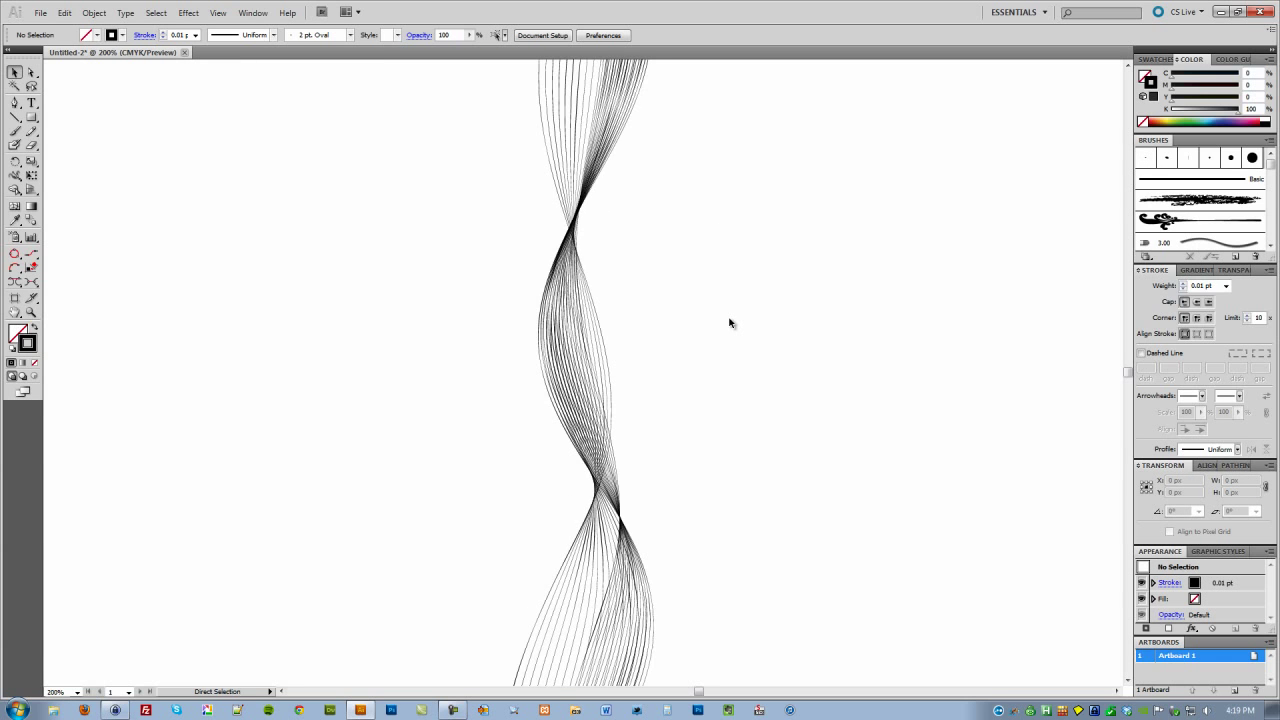
scroll(737, 297, up, 5)
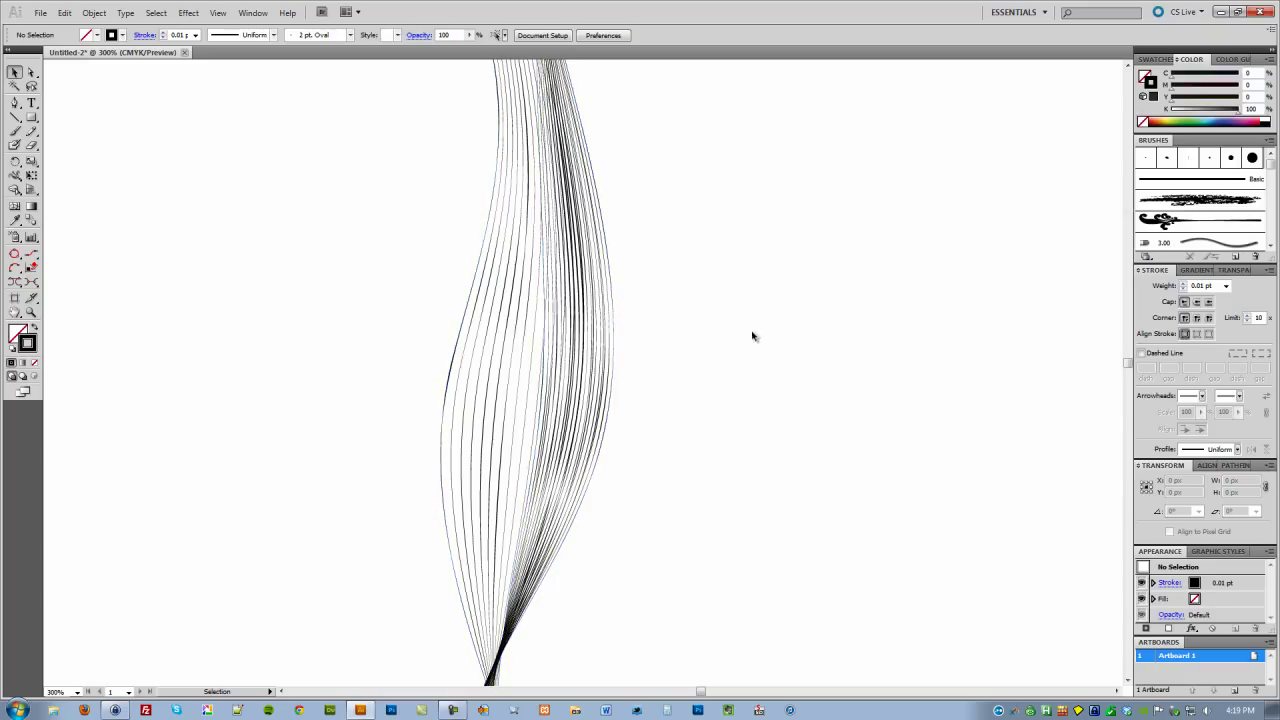
key(ctrl+minus)
key(ctrl+minus)
key(ctrl+minus)
key(ctrl+minus)
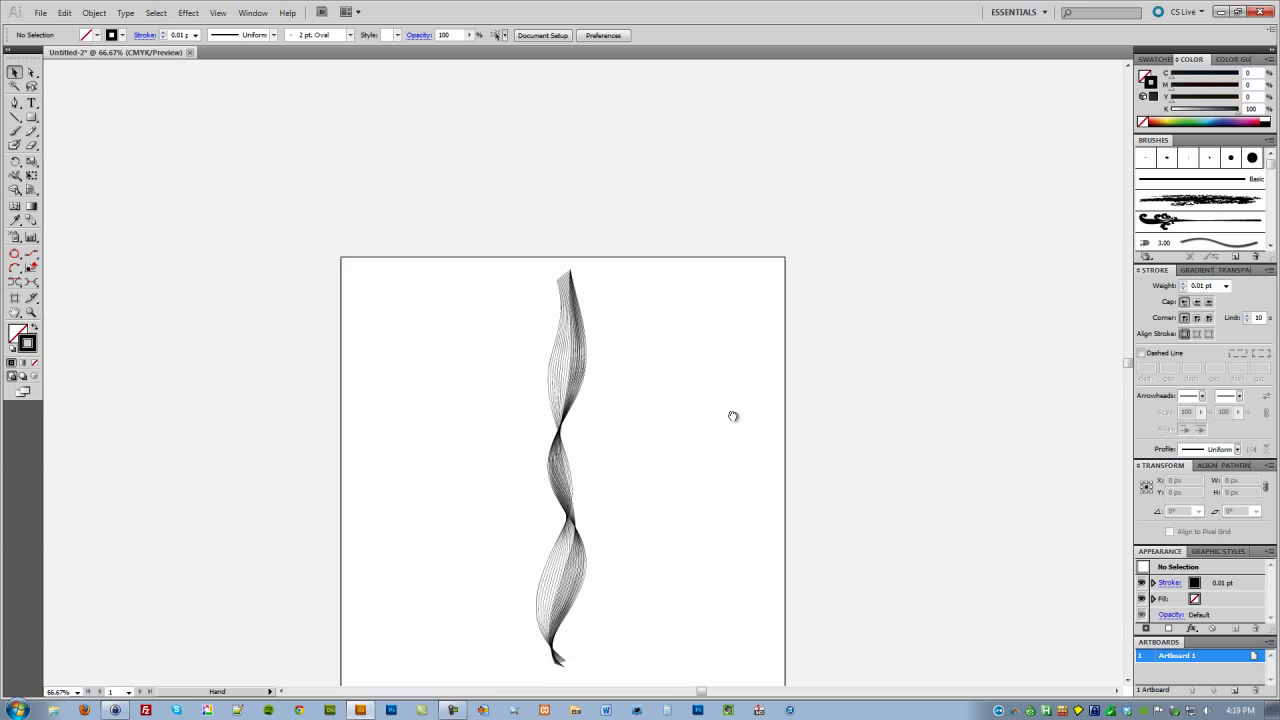
Rotate the blend ribbon 90° to lie horizontally and move it above the artboard.
drag(731, 417, 701, 327)
drag(689, 206, 554, 349)
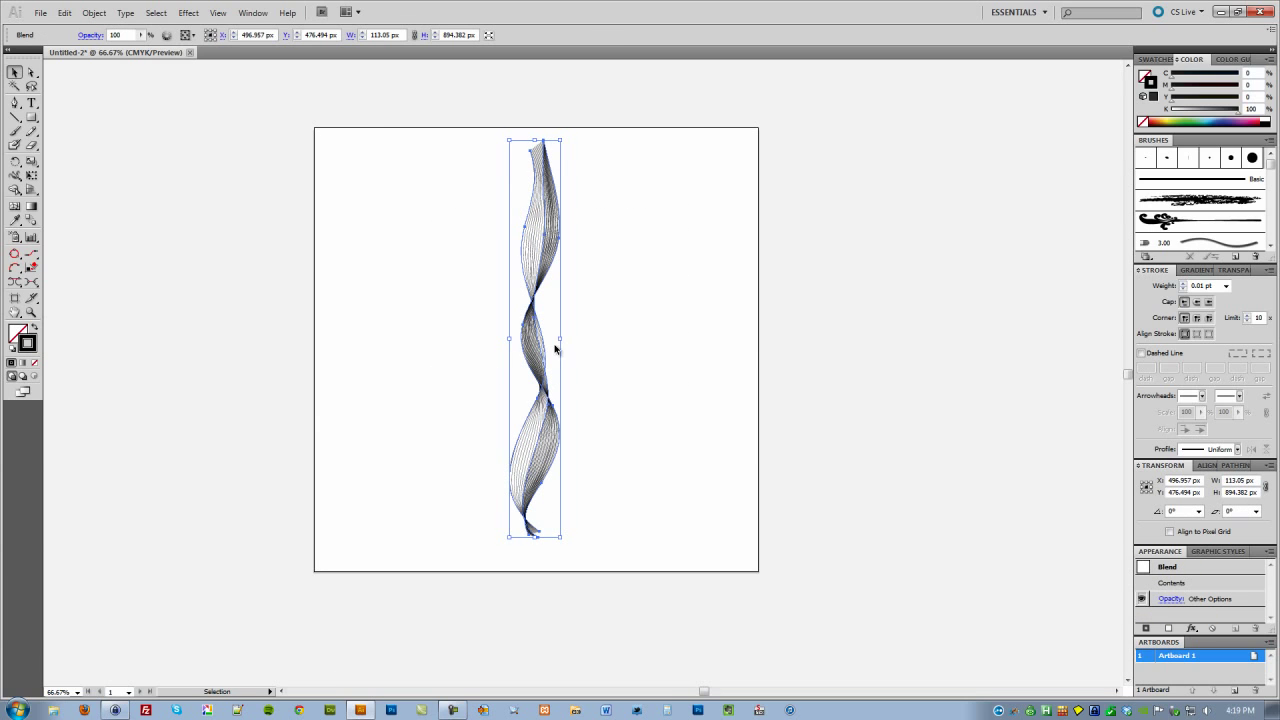
drag(565, 139, 651, 346)
drag(615, 243, 610, 346)
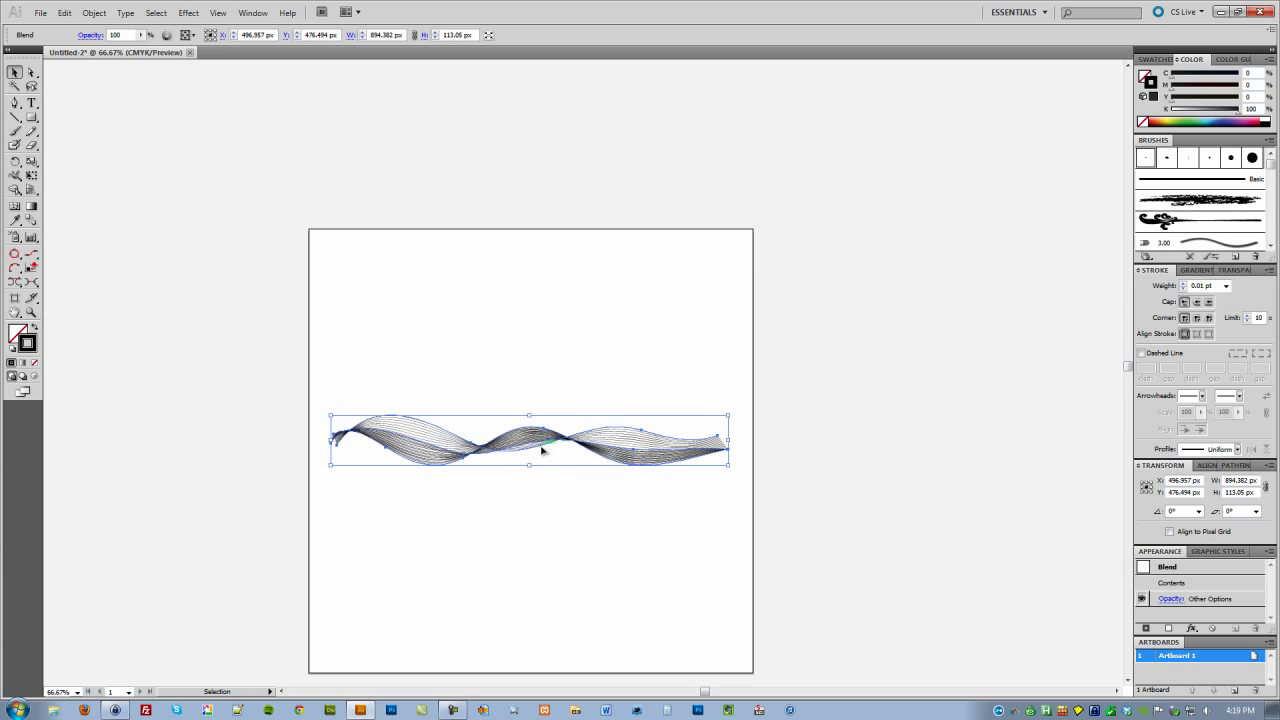
drag(543, 449, 553, 166)
Delete the unneeded preset brushes and drag the ribbon into the Brushes panel as a new brush.
drag(809, 232, 803, 263)
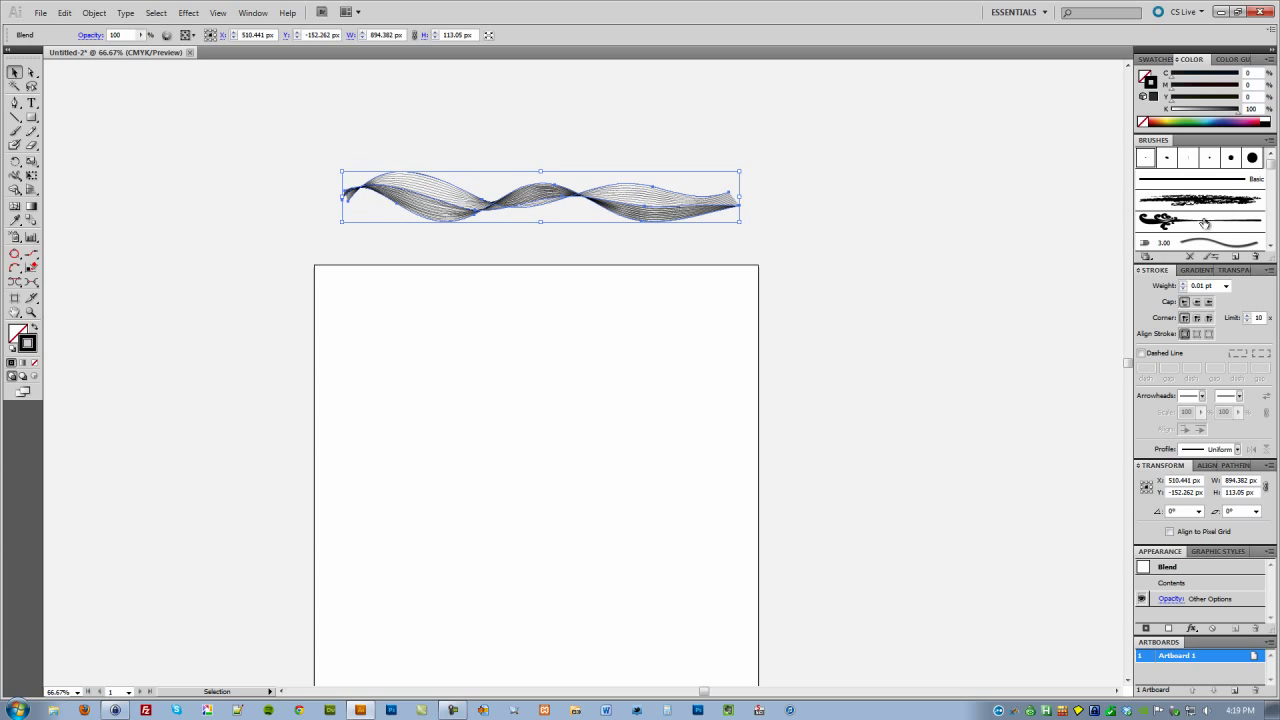
drag(1232, 202, 1256, 256)
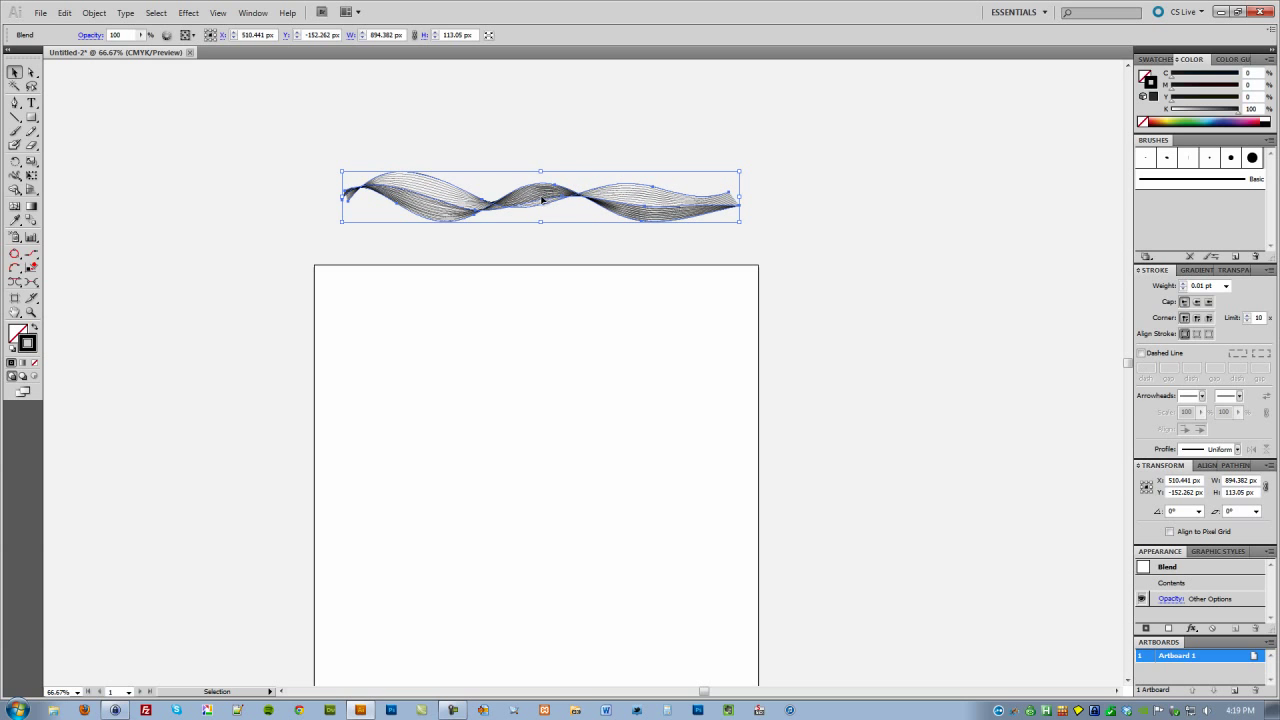
mouse_move(535, 198)
mouse_down()
mouse_move(925, 198)
mouse_move(1208, 216)
mouse_up()
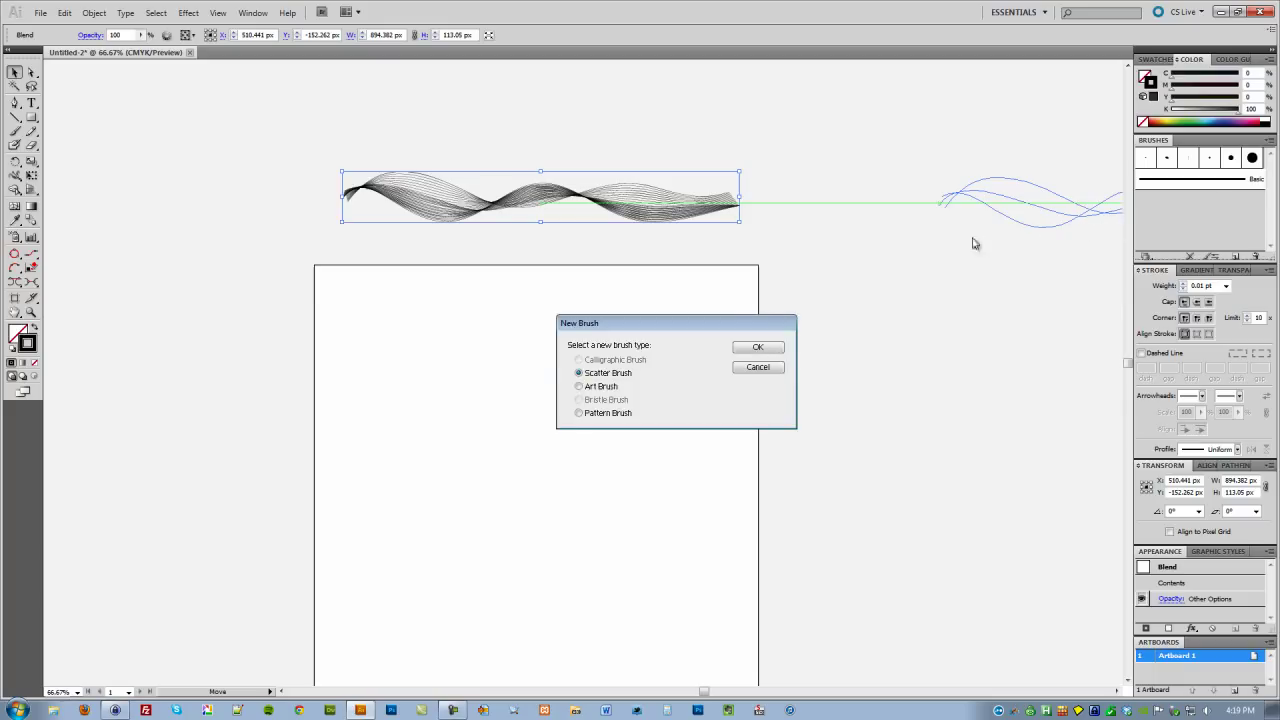
Define the ribbon as an Art Brush with Tints colorization, then deselect it.
click(590, 389)
click(759, 348)
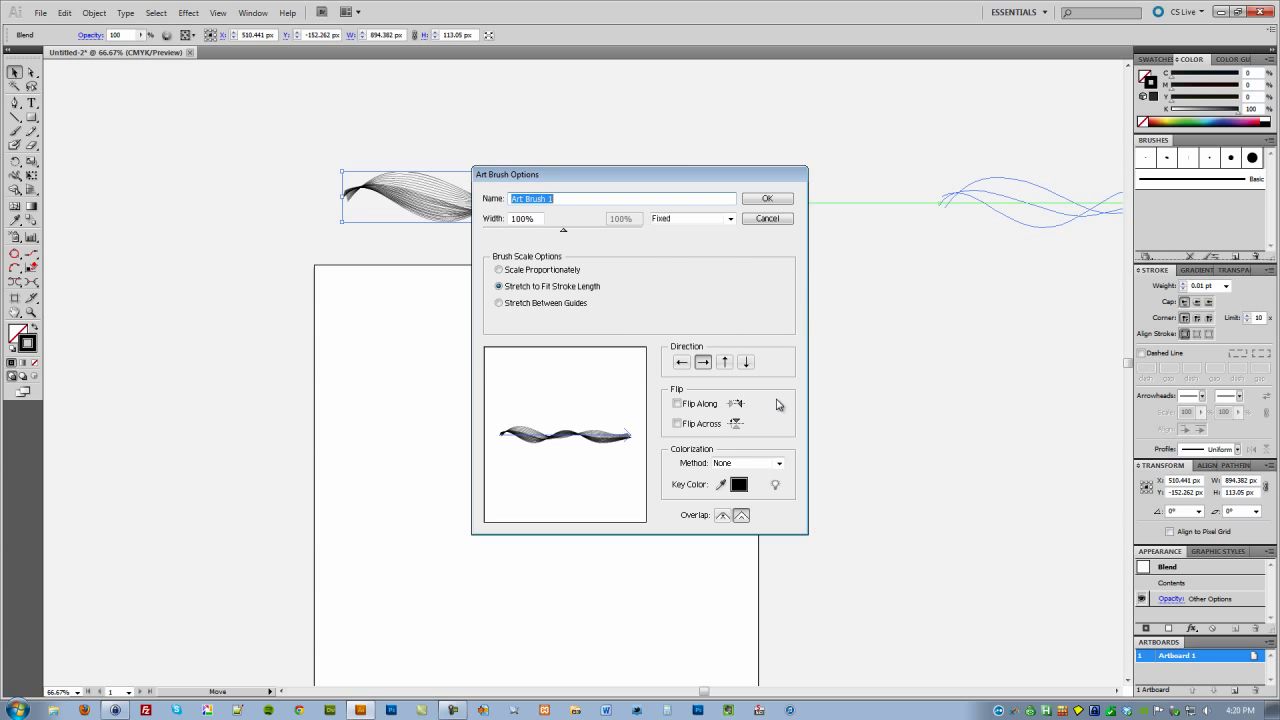
click(778, 463)
click(748, 488)
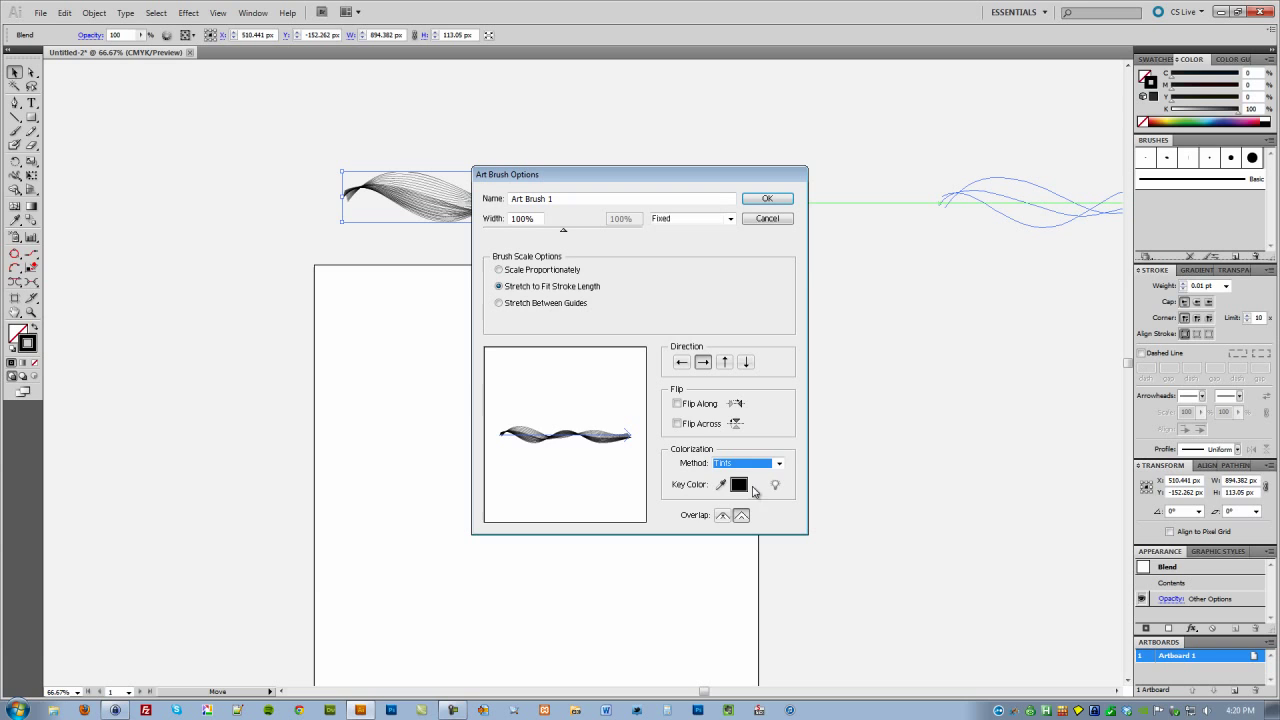
click(756, 204)
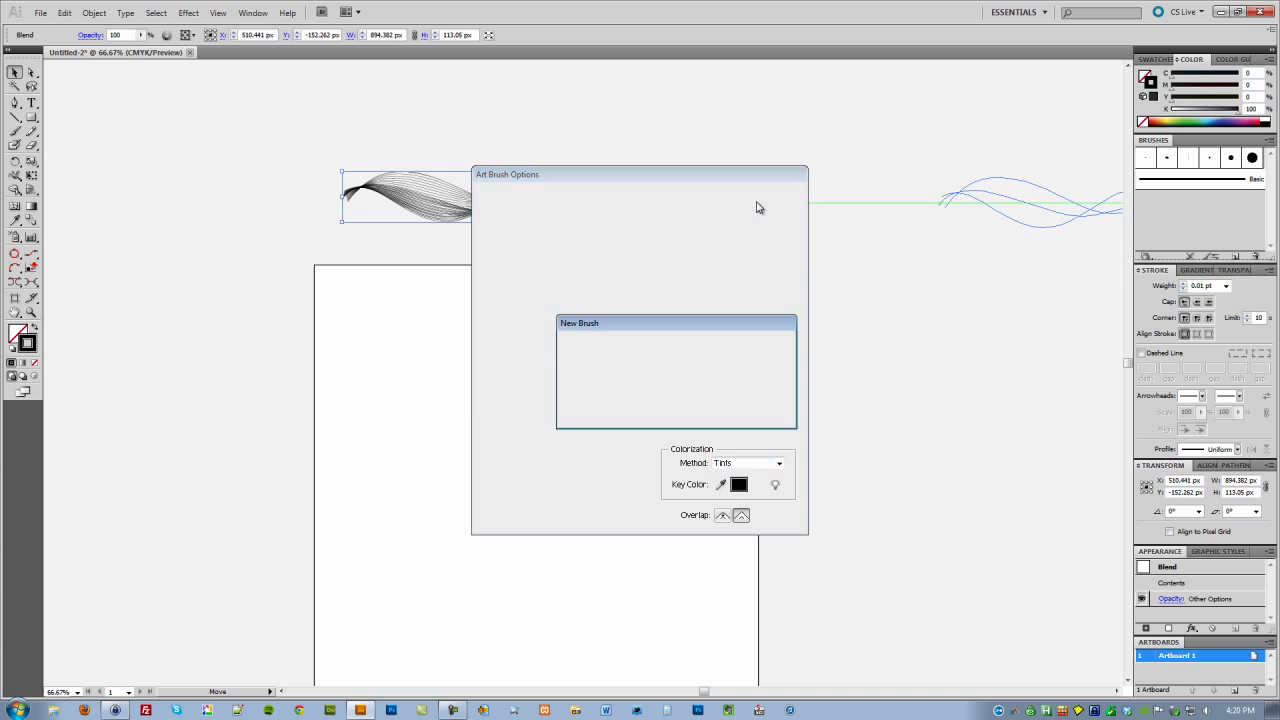
click(839, 284)
mouse_move(675, 433)
mouse_down()
mouse_move(706, 303)
mouse_move(709, 334)
mouse_up()
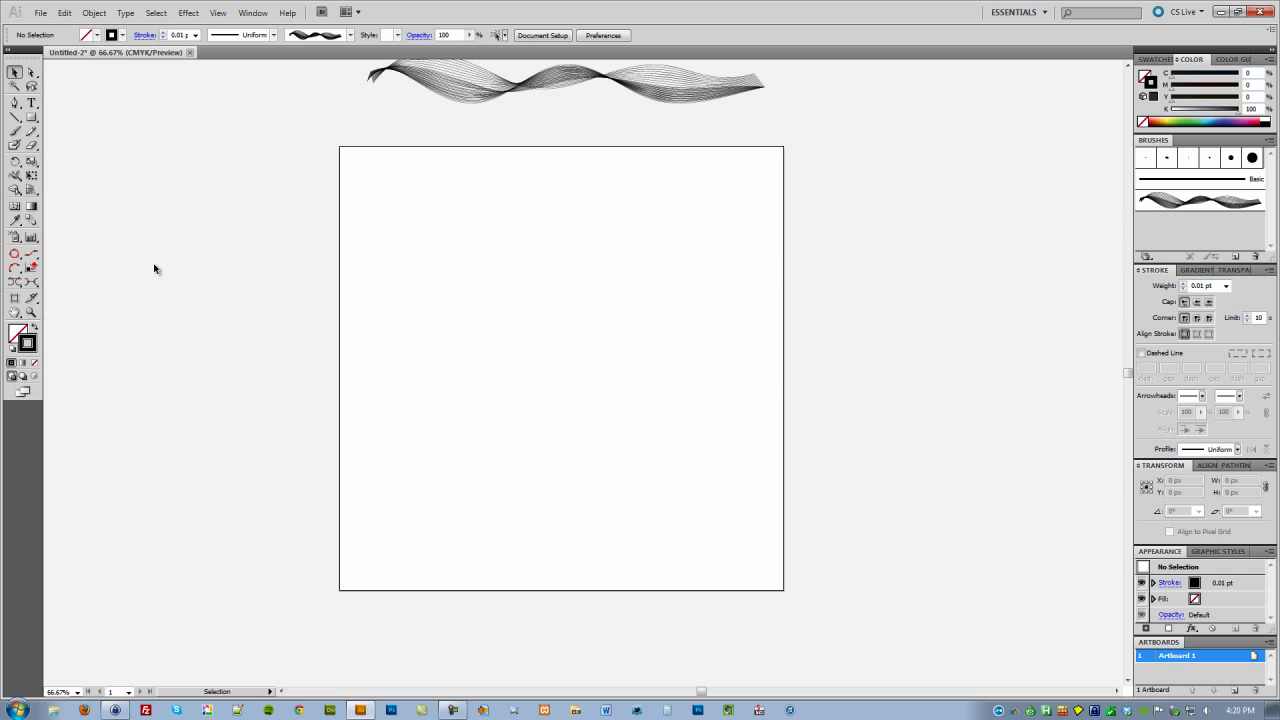
Draw a 1000 px square over the whole artboard with black fill and no stroke, then deselect it.
click(31, 117)
drag(341, 148, 783, 521)
click(34, 329)
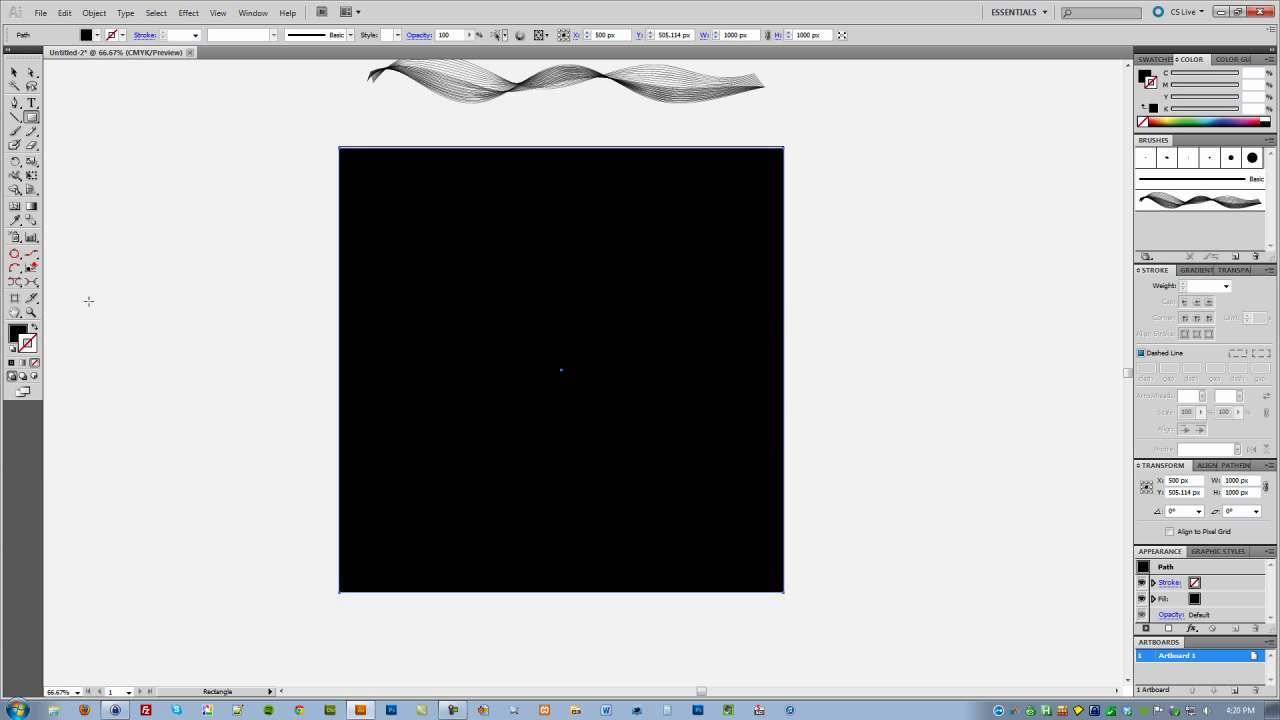
click(14, 72)
click(311, 216)
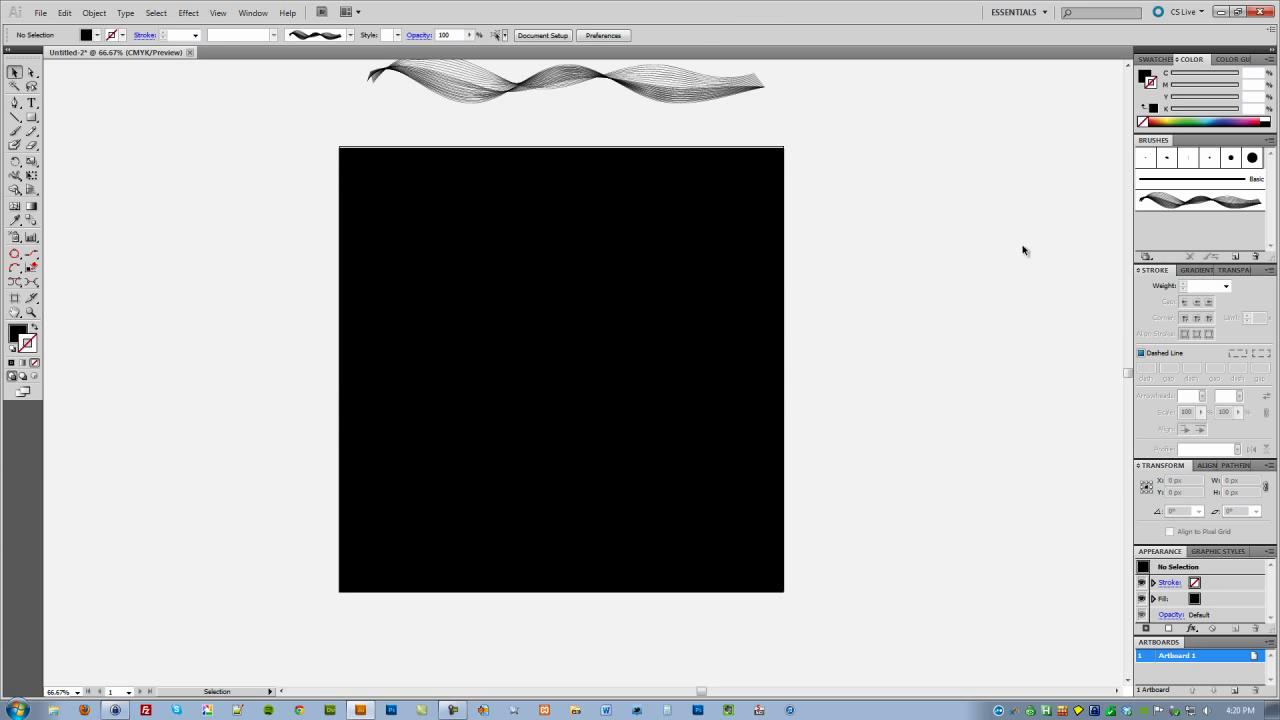
Lock Layer 1 in the Layers panel, add Layer 2, and set fill none with a black stroke.
click(253, 13)
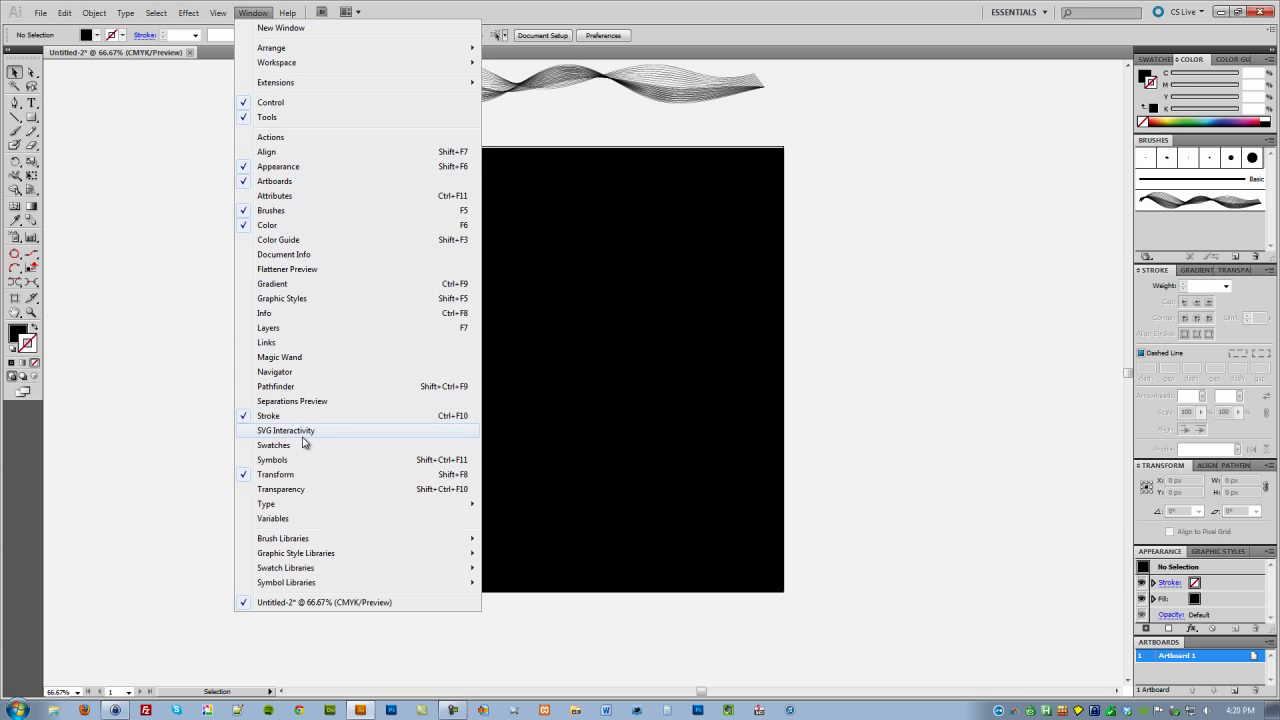
click(285, 330)
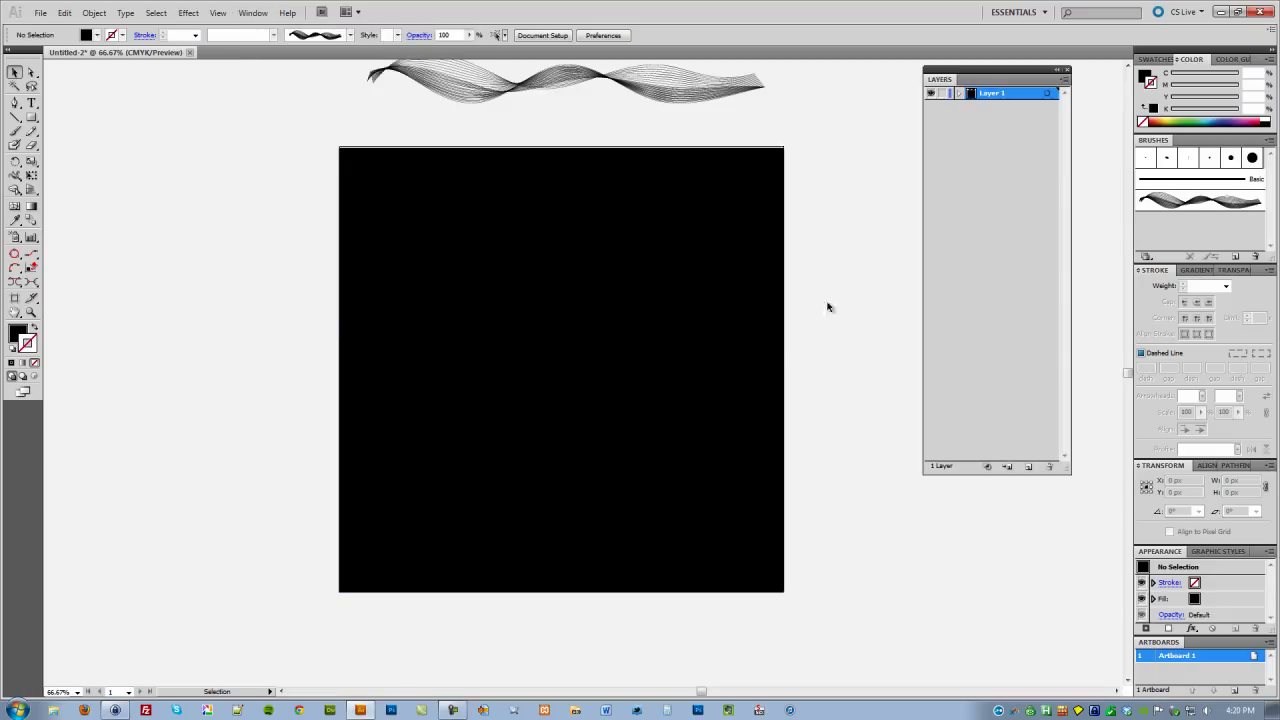
click(941, 93)
click(1026, 466)
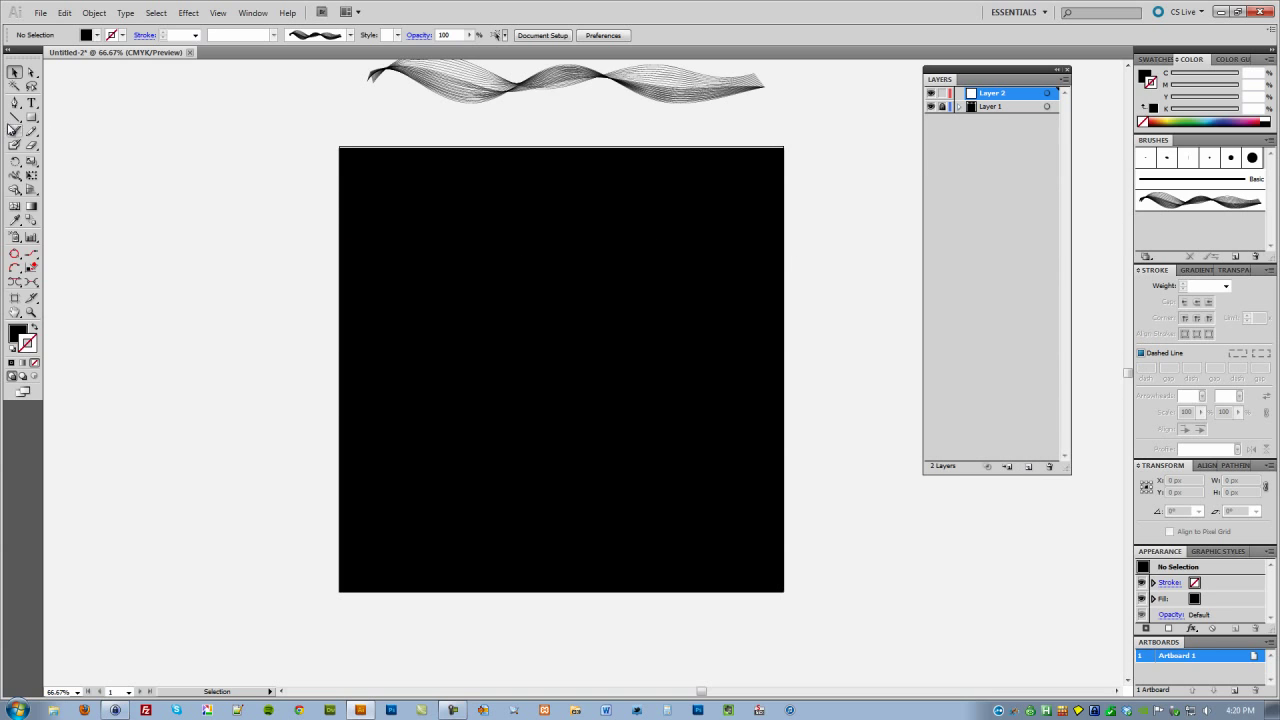
click(34, 328)
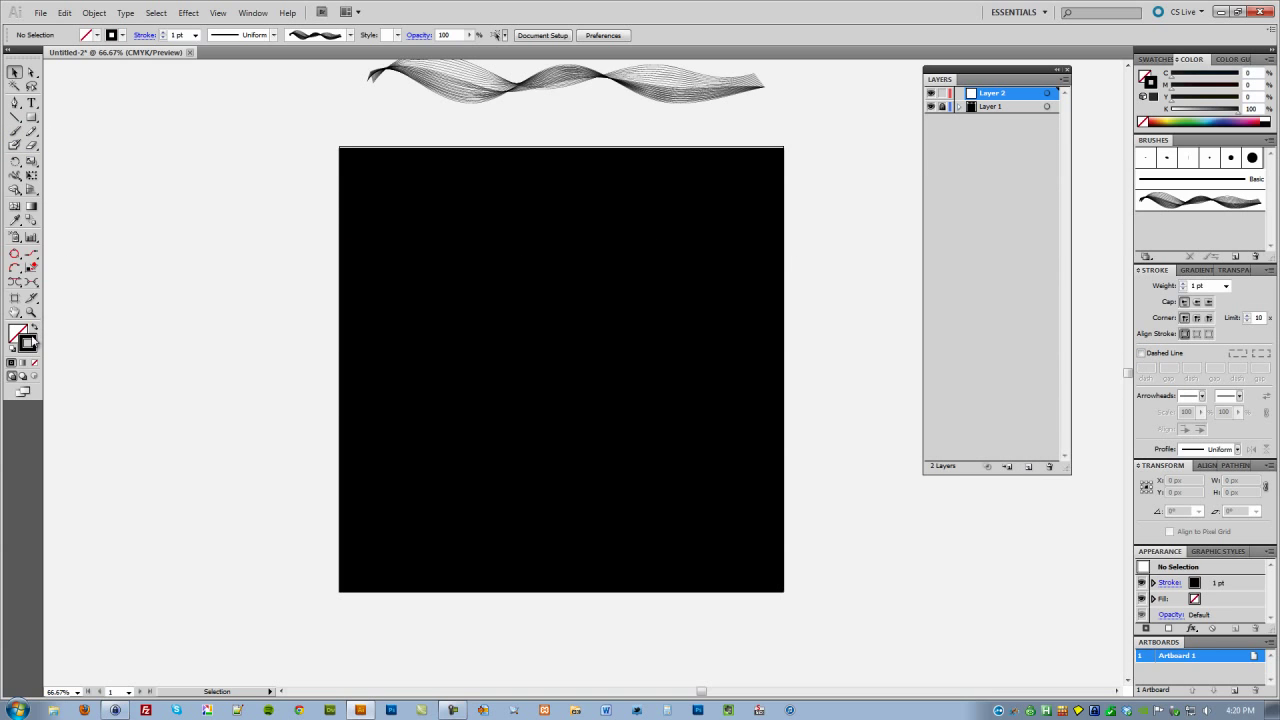
click(15, 130)
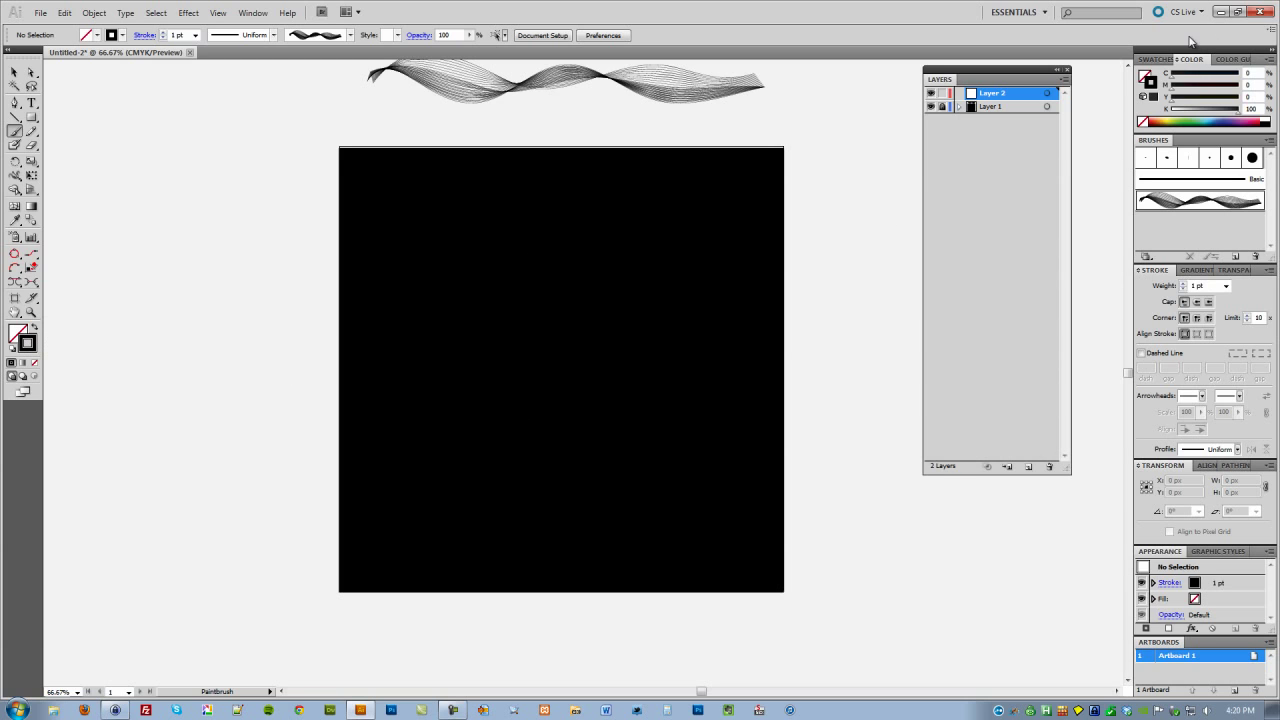
Set the stroke to white from the Swatches panel and paint a vertical ribbon up the artboard centre.
click(1157, 60)
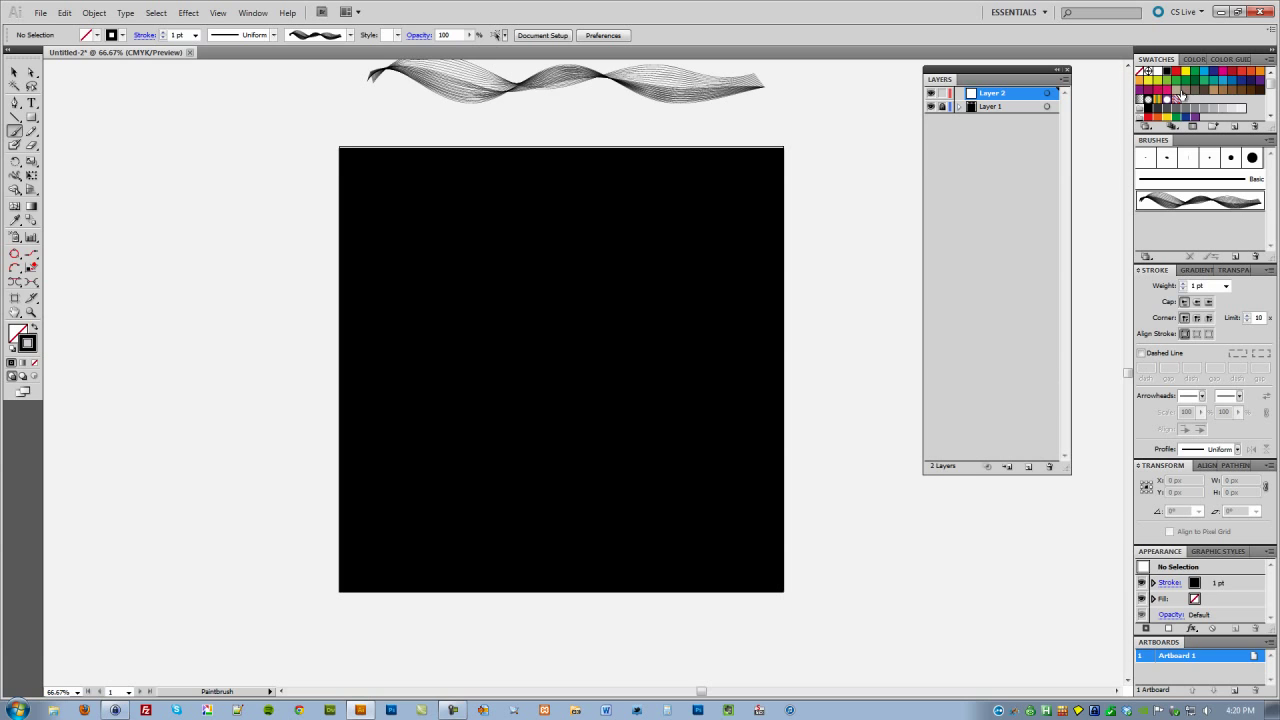
click(1238, 108)
mouse_move(519, 522)
mouse_down()
mouse_move(564, 430)
mouse_move(533, 318)
mouse_move(561, 193)
mouse_up()
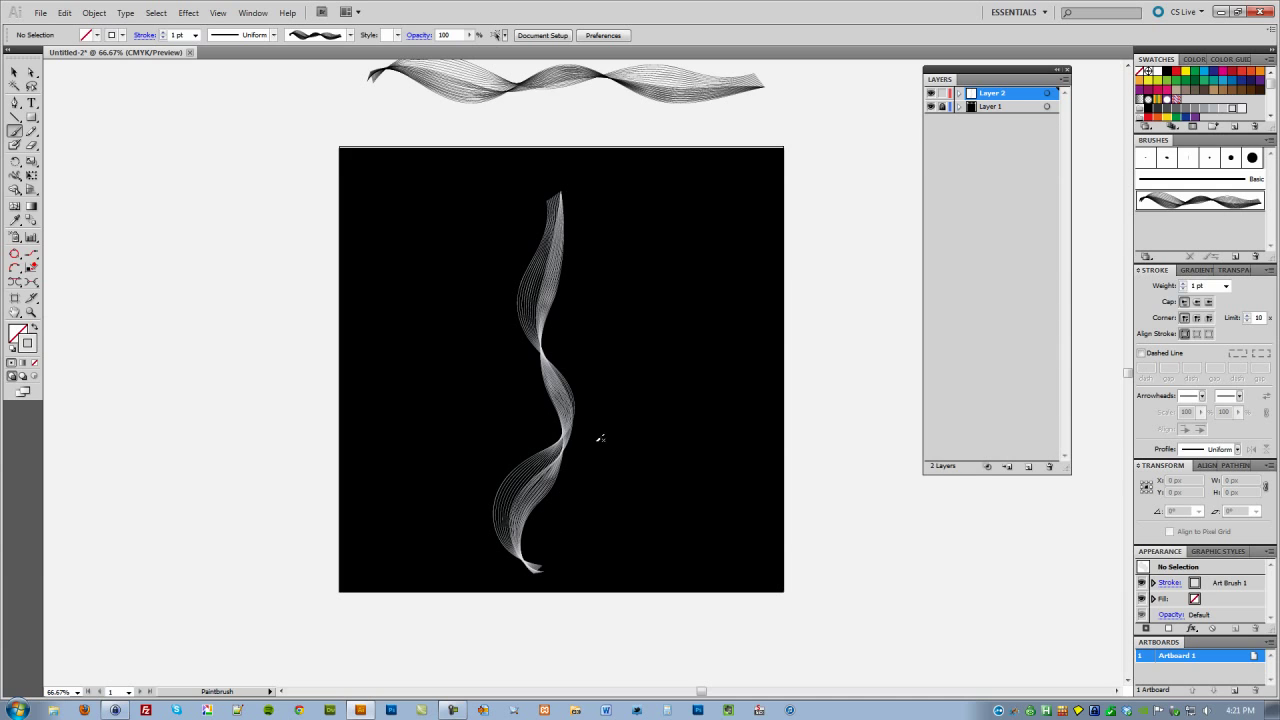
click(274, 35)
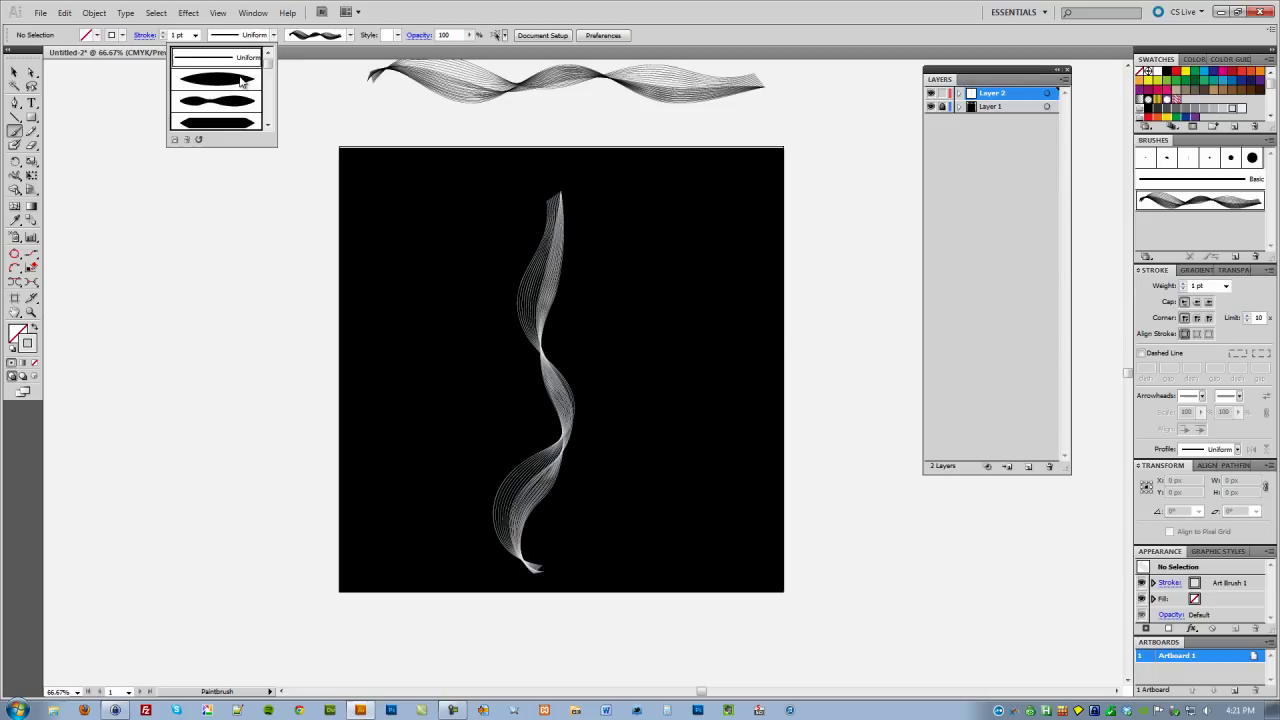
Apply Width Profile 1 to the brush and paint a second white ribbon right of the first.
click(244, 80)
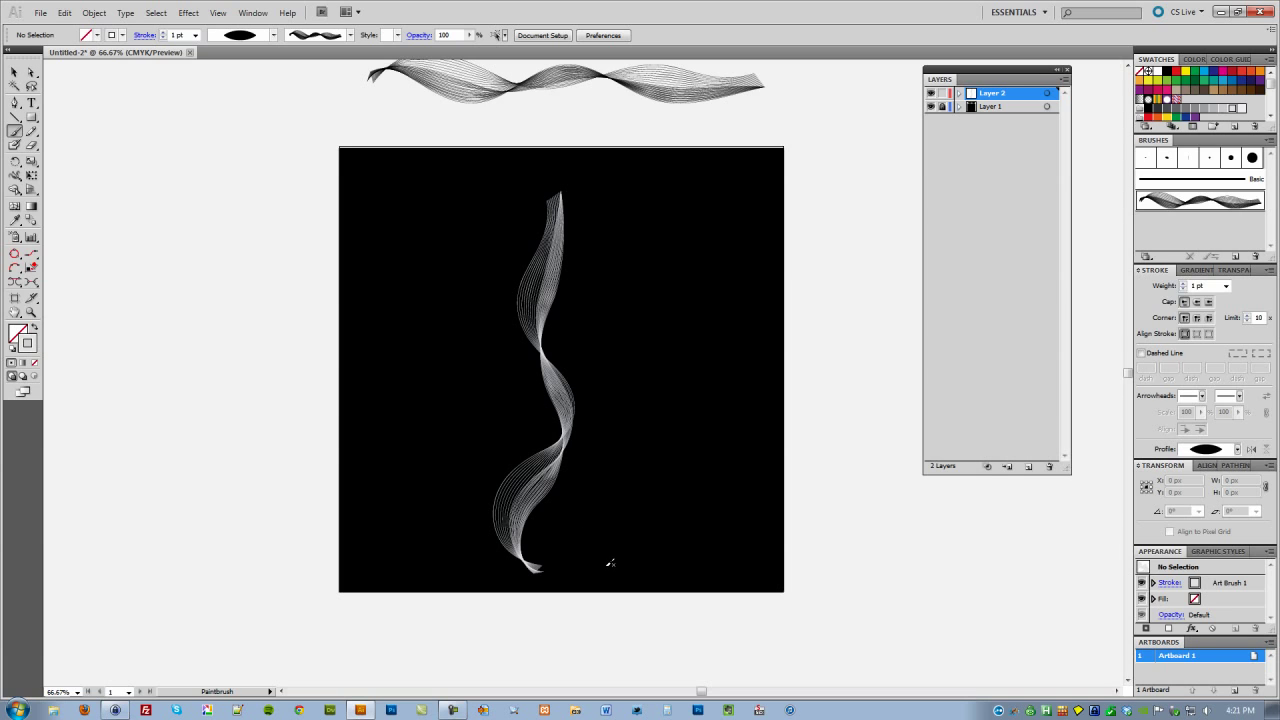
mouse_move(610, 563)
mouse_down()
mouse_move(601, 490)
mouse_move(625, 409)
mouse_move(604, 184)
mouse_up()
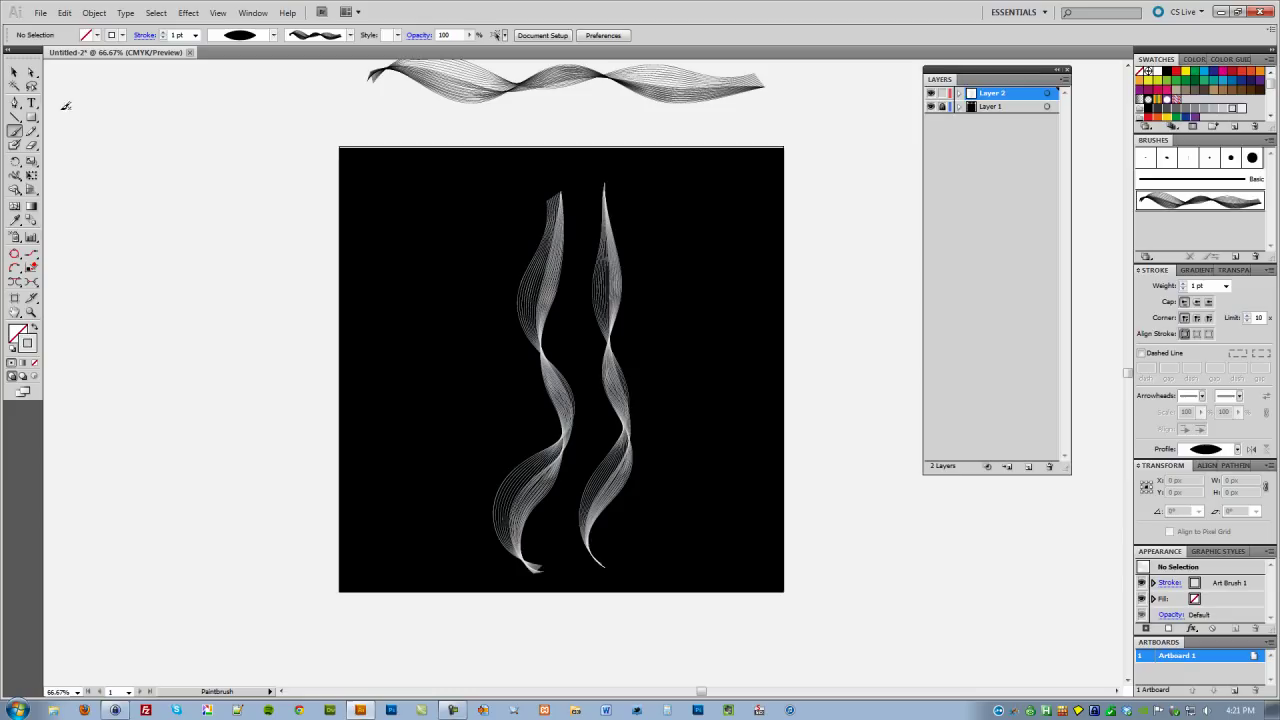
click(14, 72)
Paint a pink smoke ribbon with the Paintbrush between the two white ribbons.
click(1168, 95)
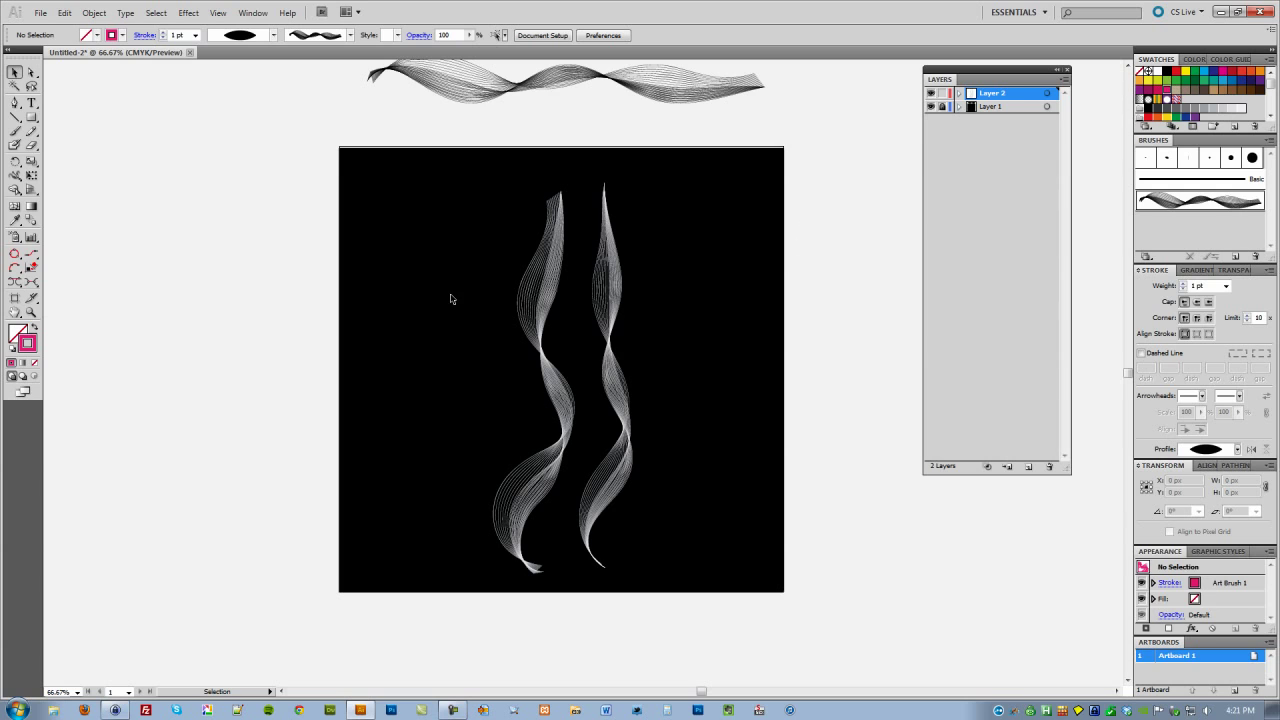
click(16, 131)
drag(578, 323, 567, 187)
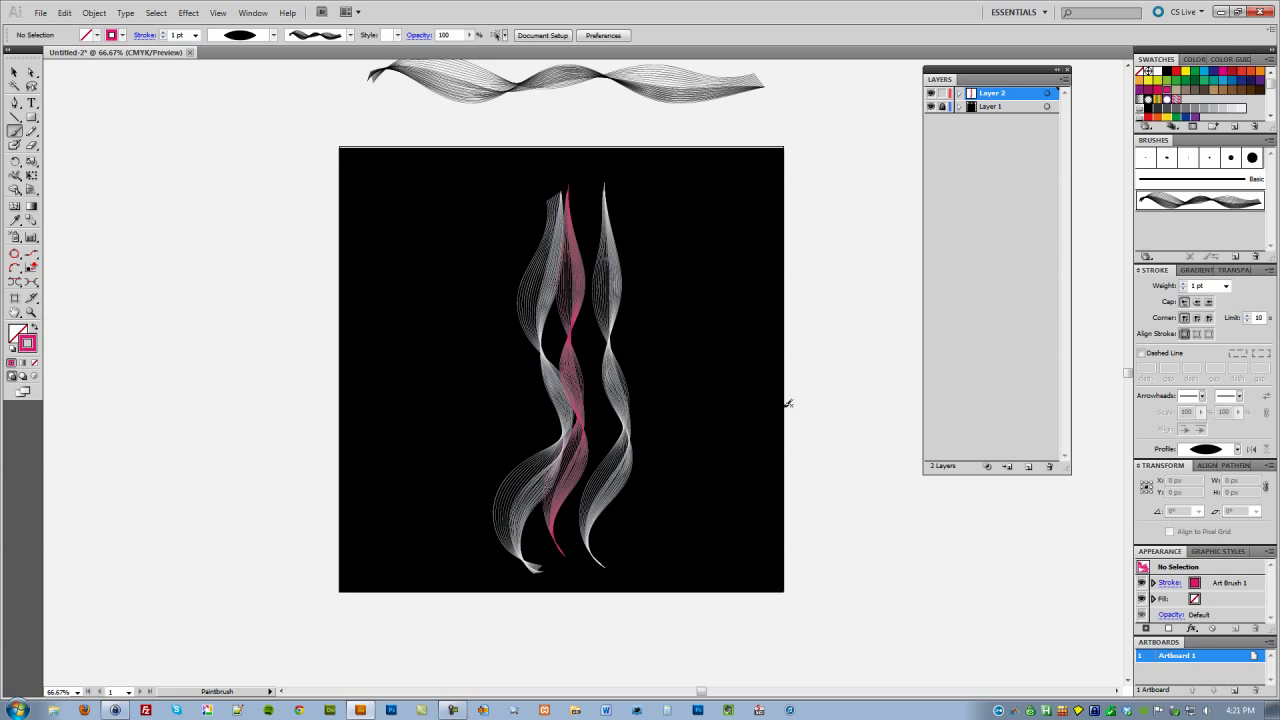
Add a light blue ribbon from the upper left and a green ribbon crossing the others.
click(1221, 86)
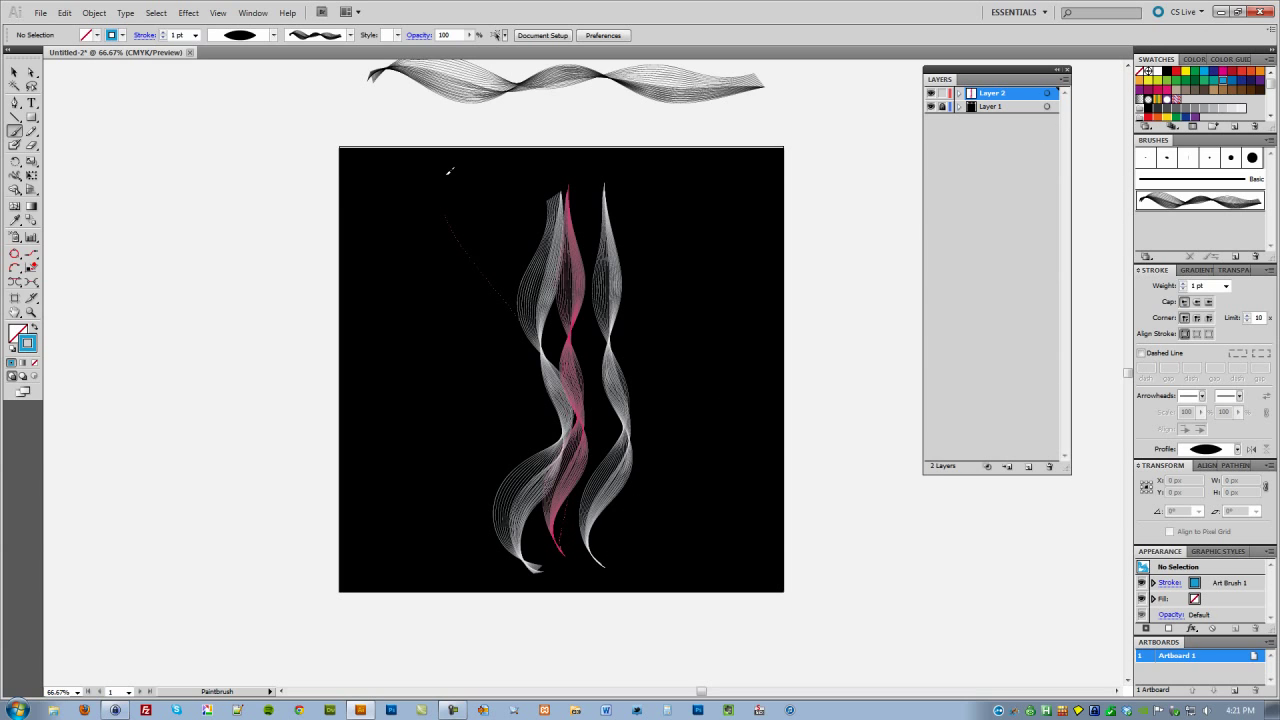
drag(449, 172, 447, 174)
click(1158, 91)
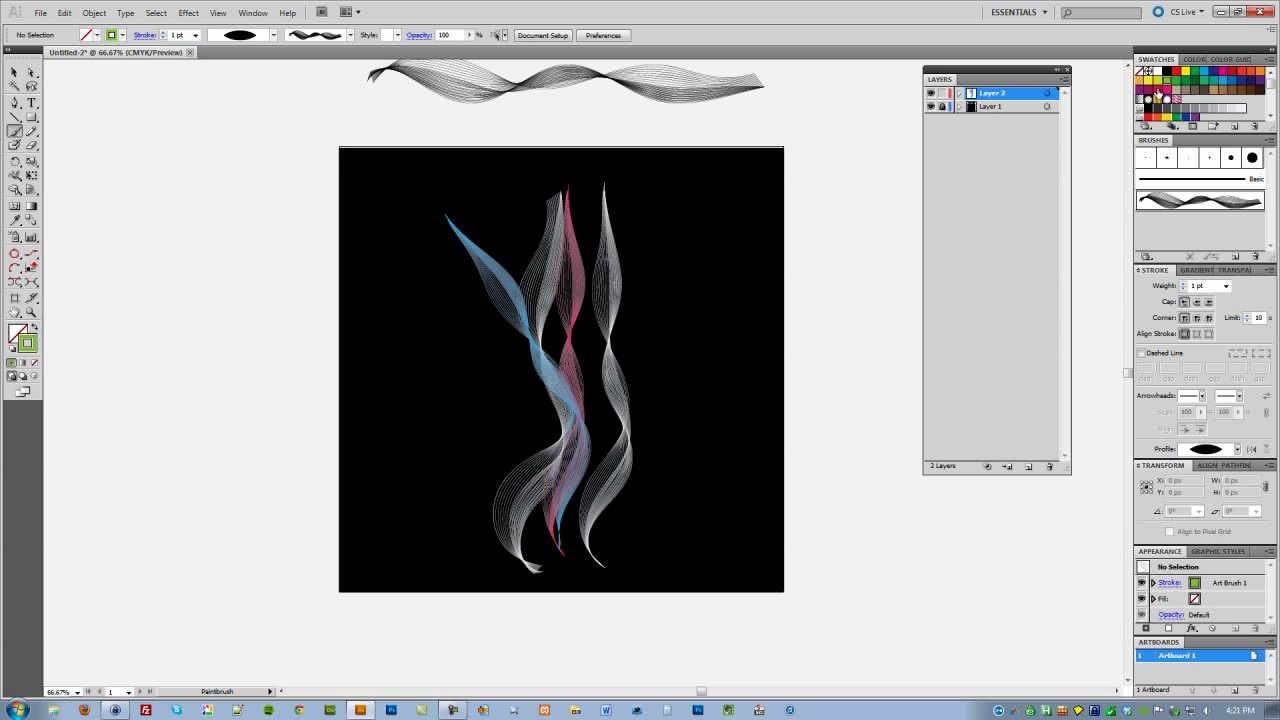
drag(606, 165, 607, 167)
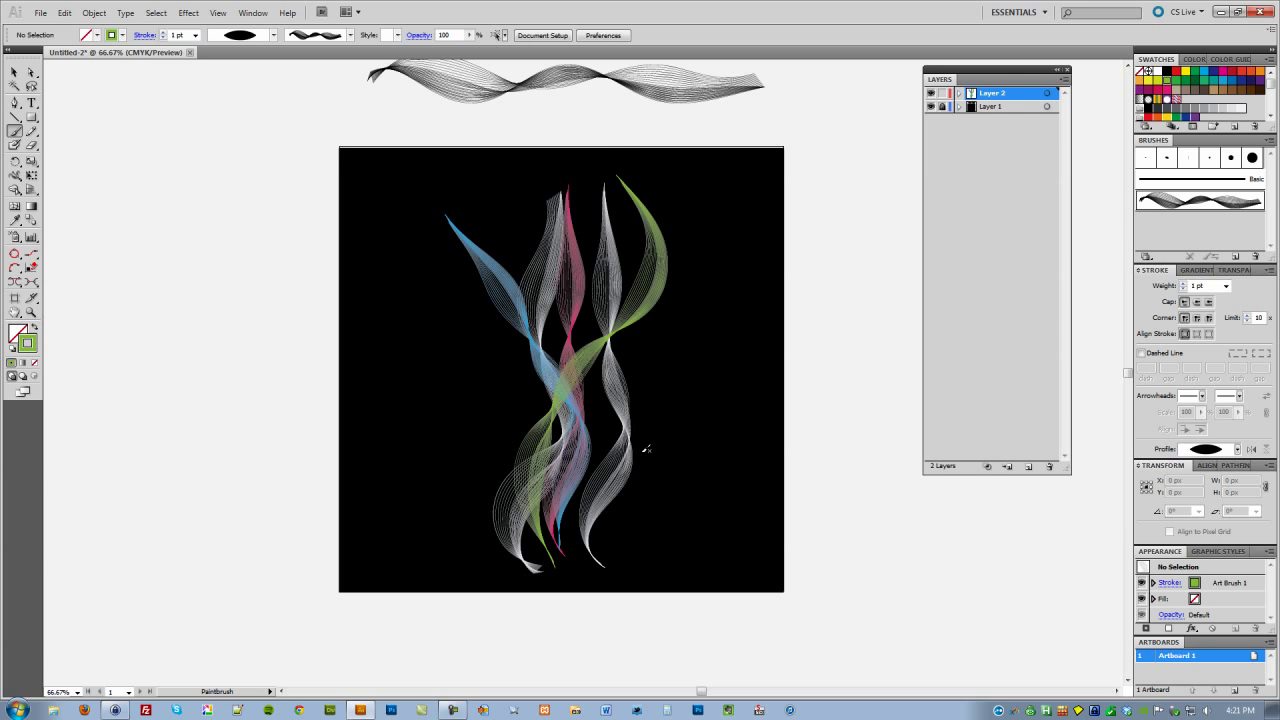
scroll(539, 509, up, 2)
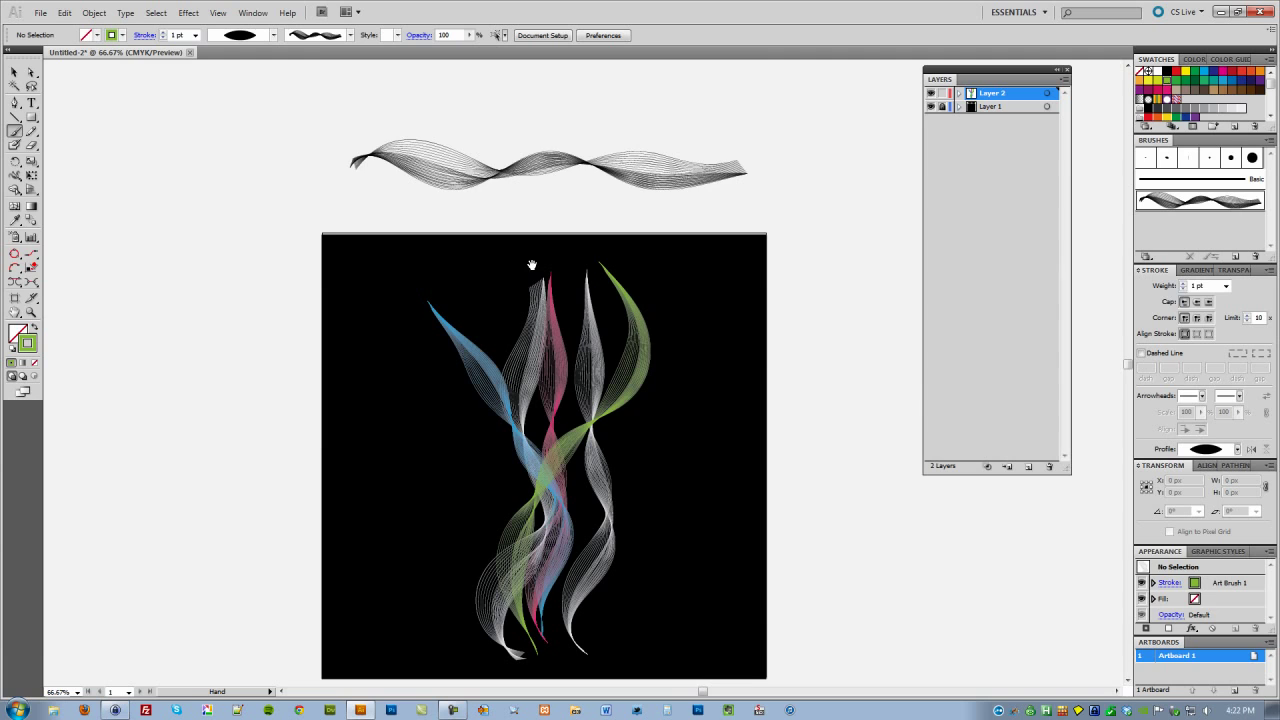
scroll(531, 266, down, 1)
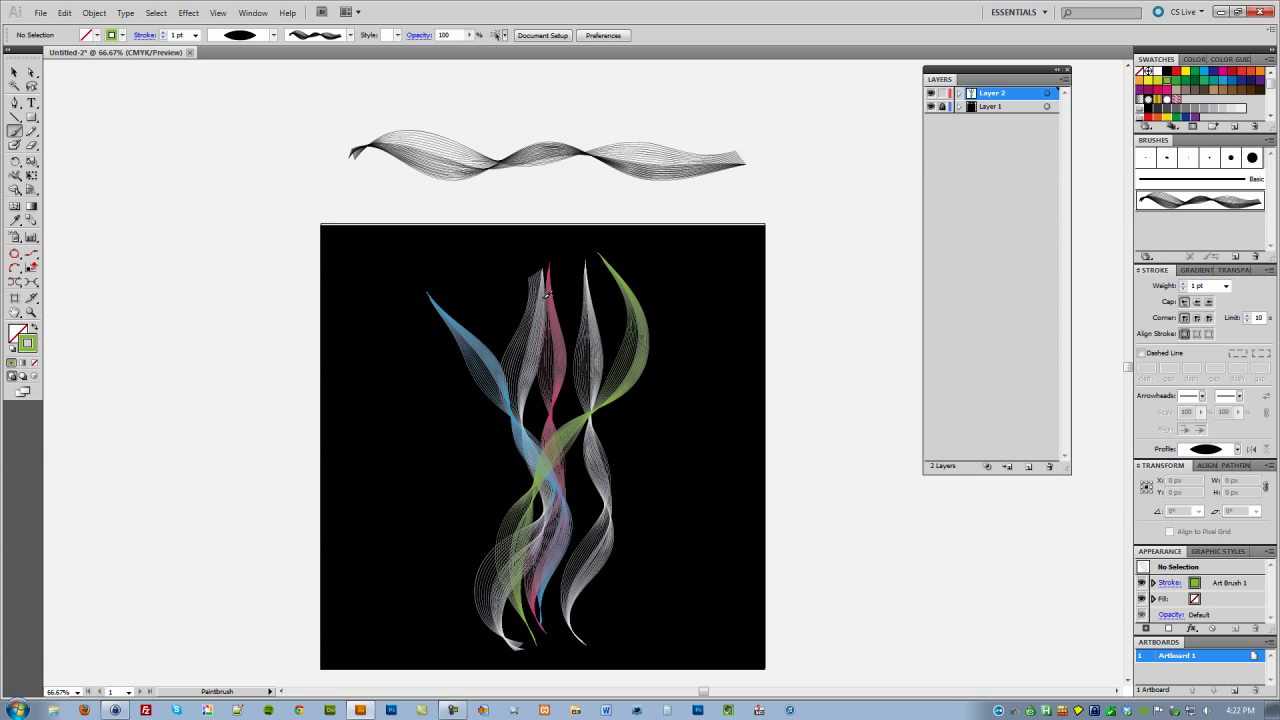
click(15, 73)
key(ctrl+equal)
key(ctrl+equal)
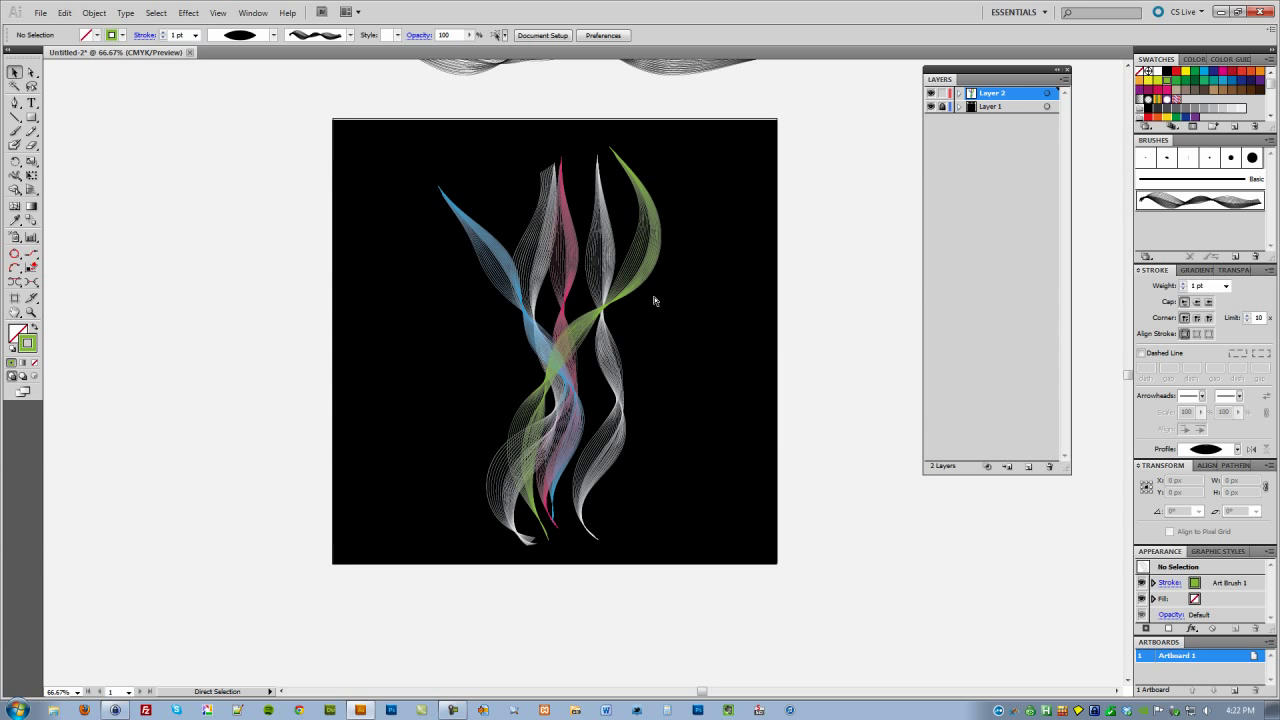
key(ctrl+equal)
drag(665, 302, 623, 437)
drag(574, 374, 546, 437)
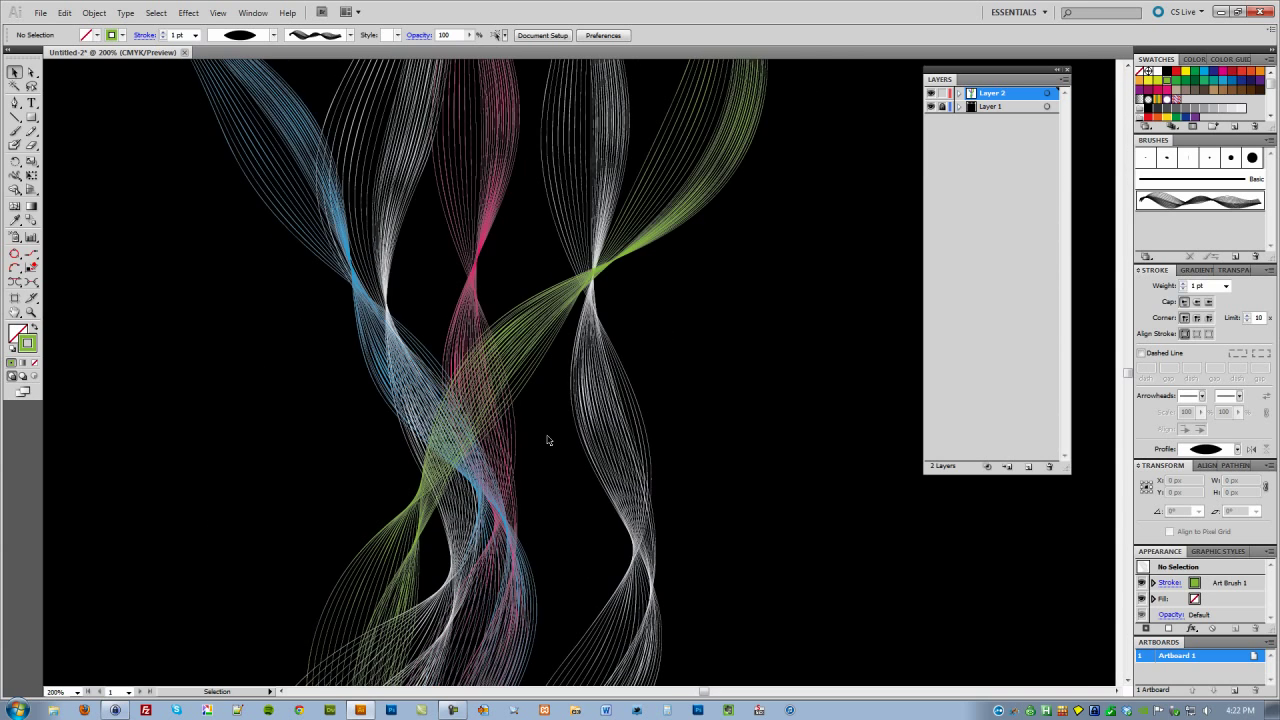
drag(571, 380, 566, 523)
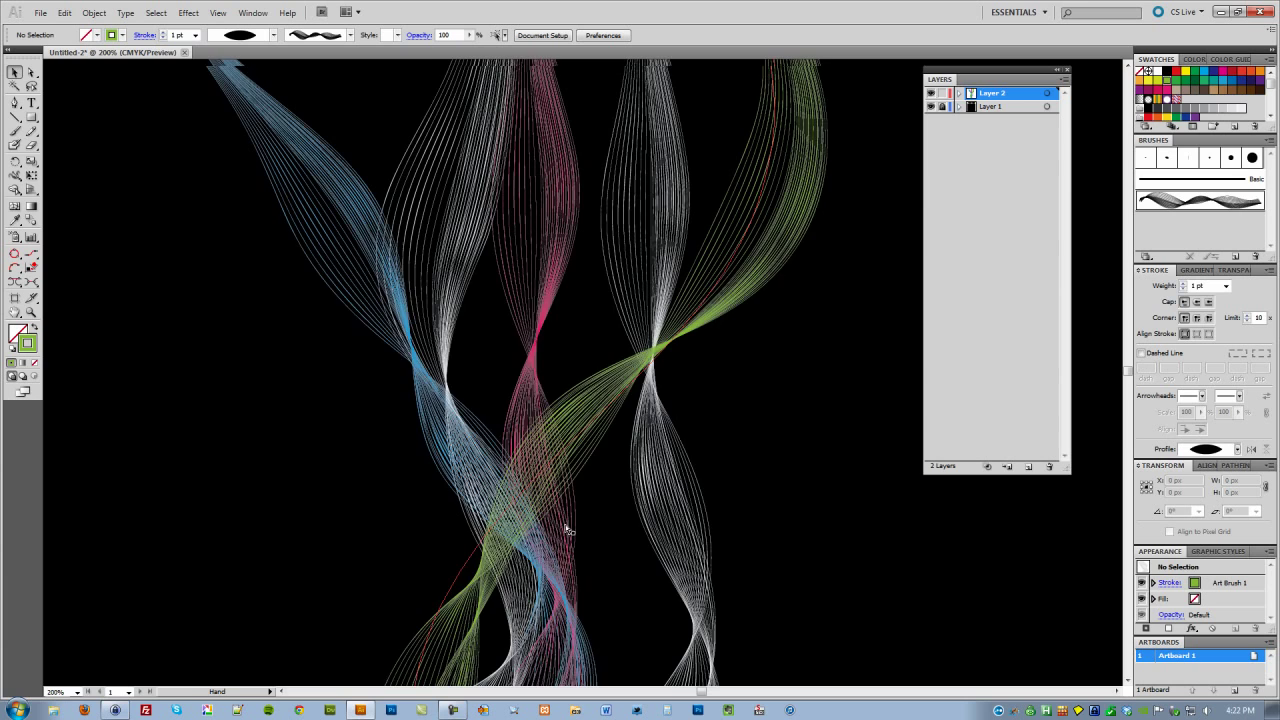
key(a)
key(ctrl+minus)
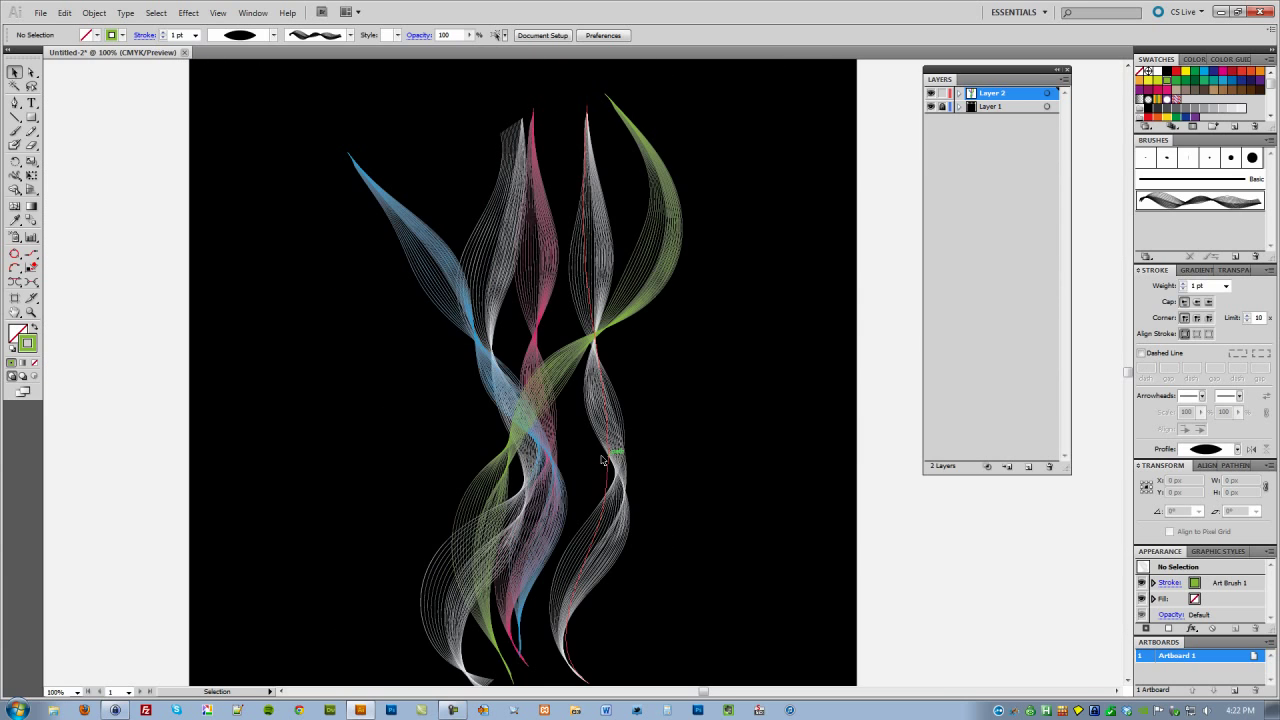
drag(557, 451, 617, 430)
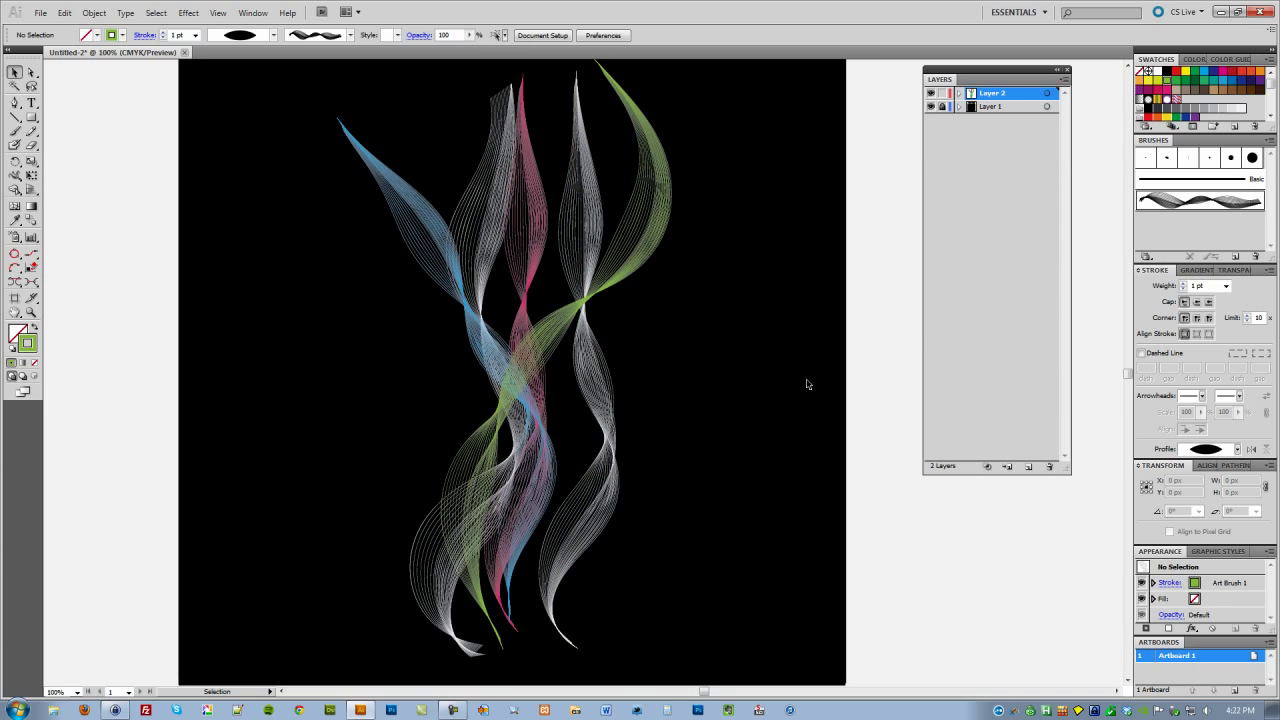